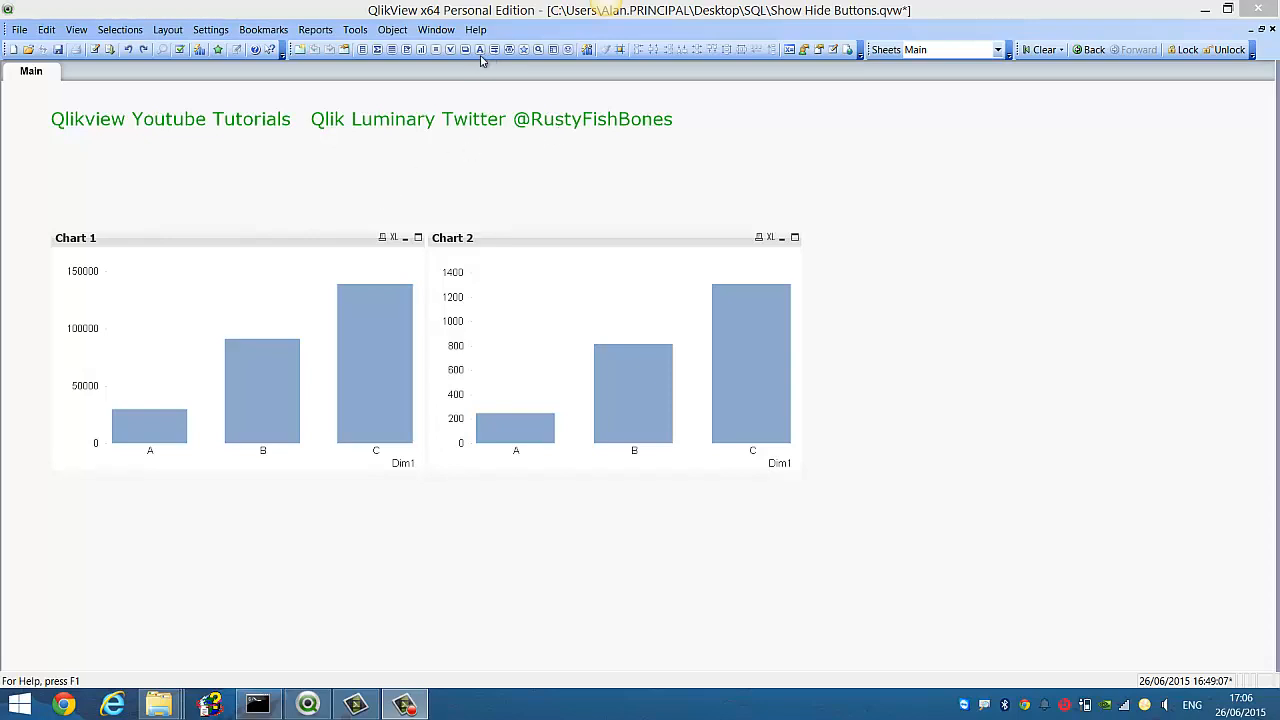
Step: Add an input box bound to a new variable vShow and place it beside the title
left_click(424, 50)
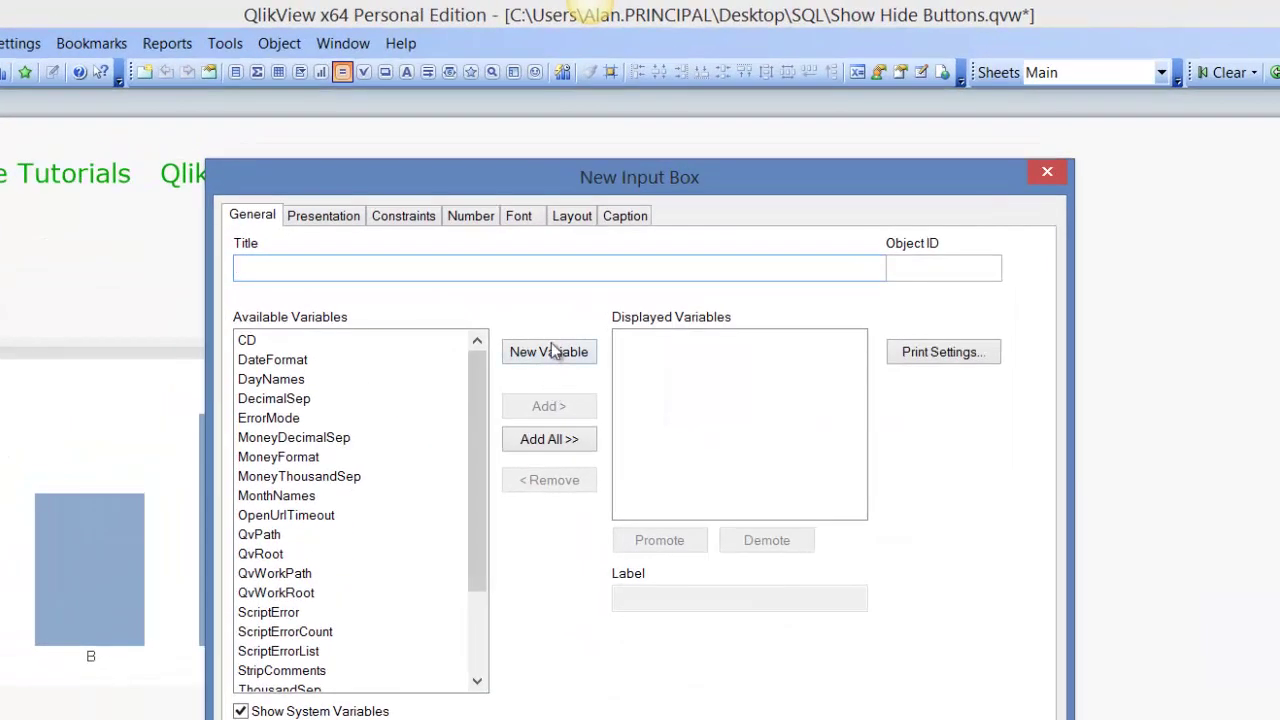
left_click(562, 300)
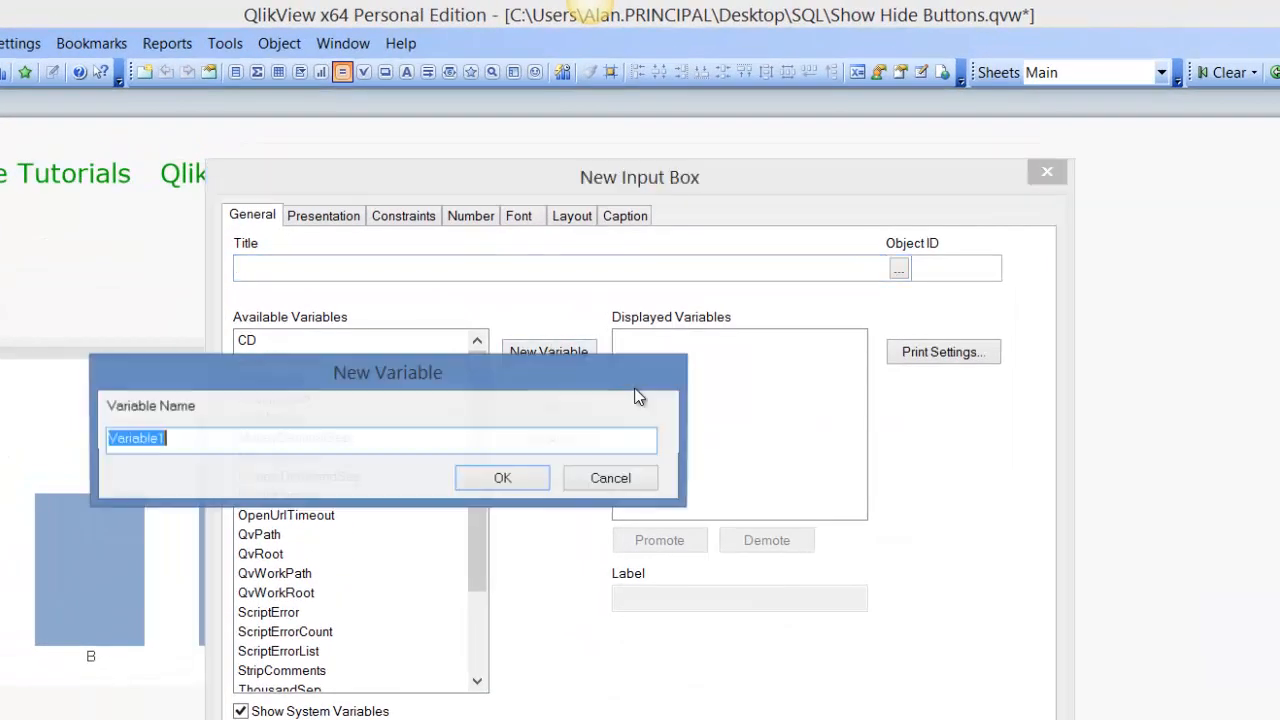
type("vShow")
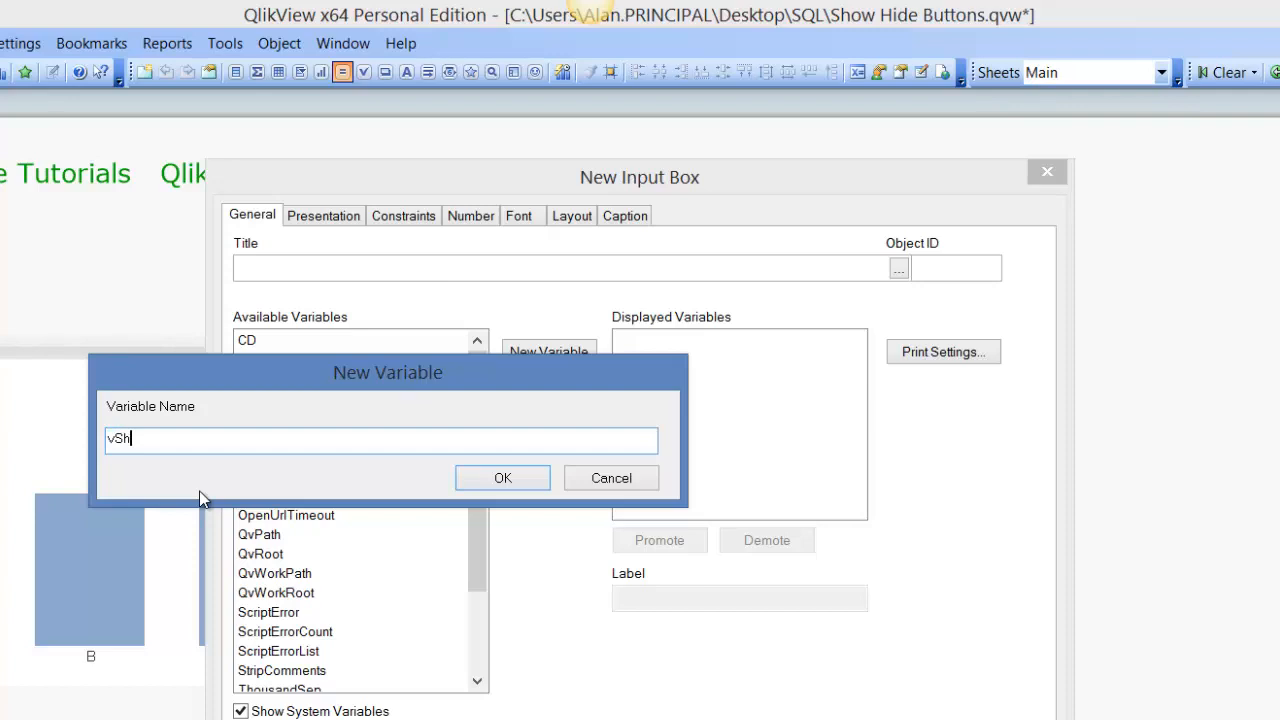
left_click(503, 478)
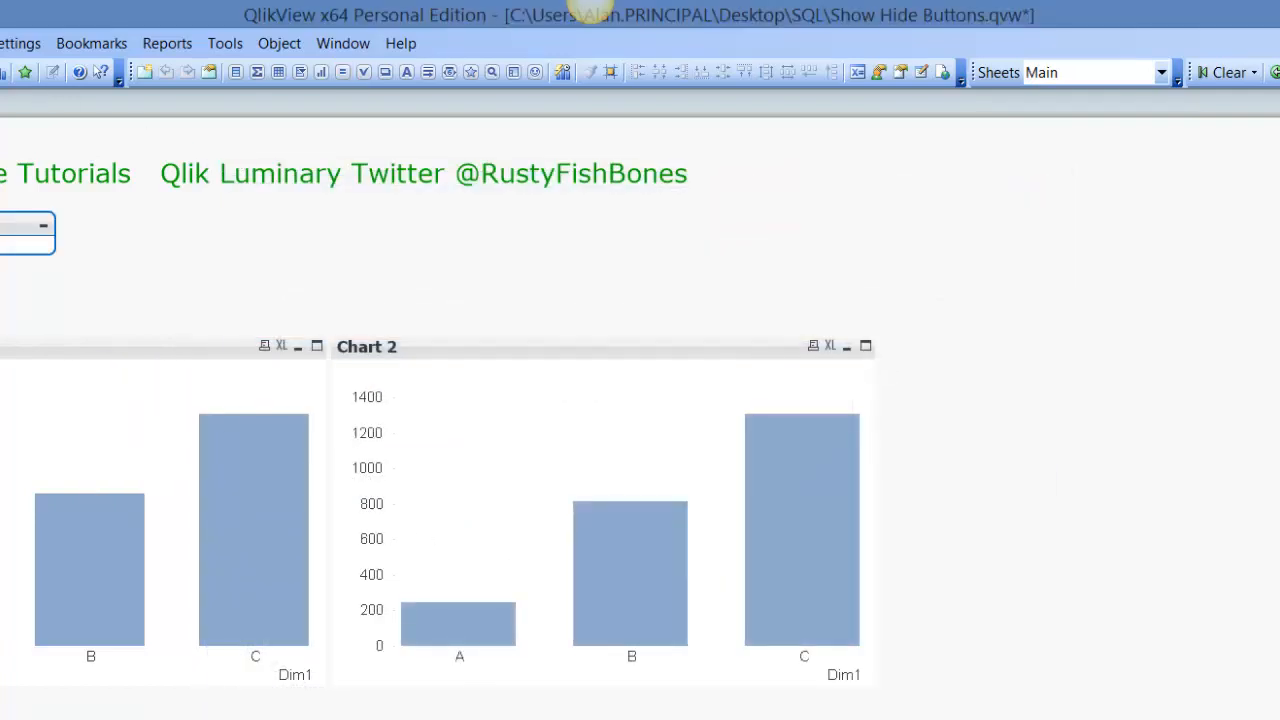
mouse_move(1040, 258)
left_mouse_down()
mouse_move(743, 190)
mouse_move(755, 255)
left_mouse_up()
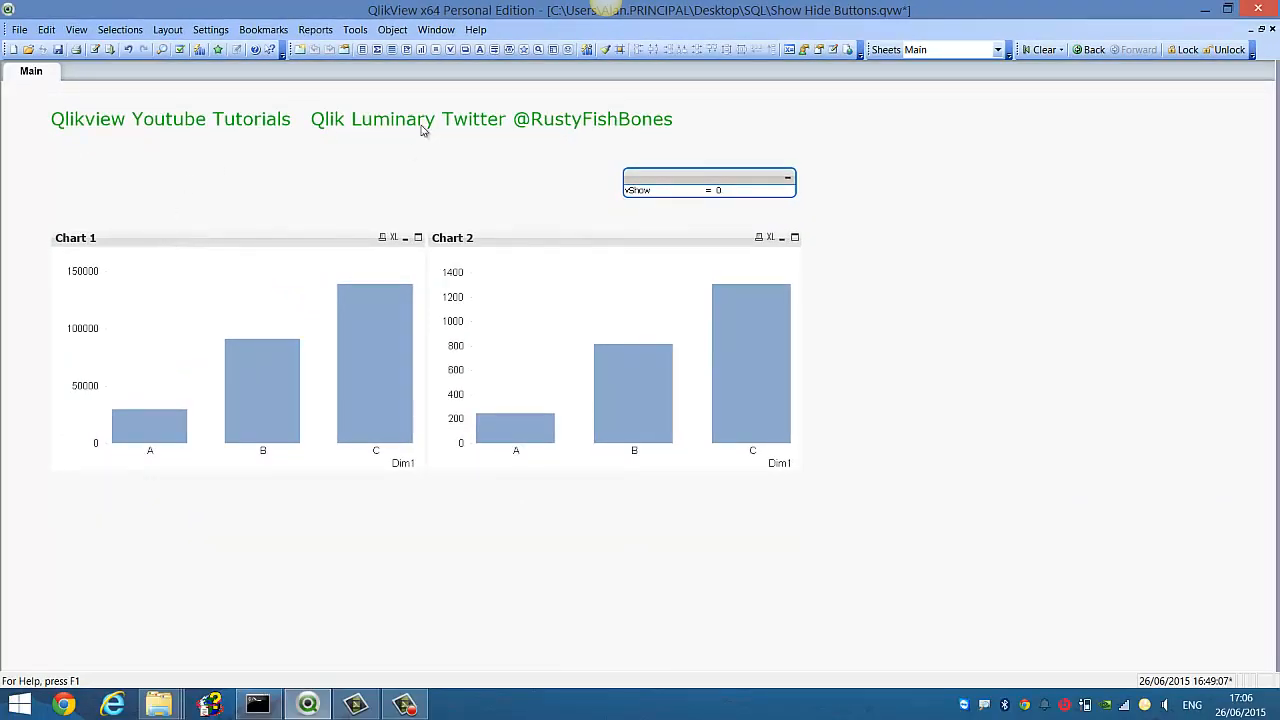
Step: Create a 'Chart 1' text object with an External > Set Variable action
left_click(480, 50)
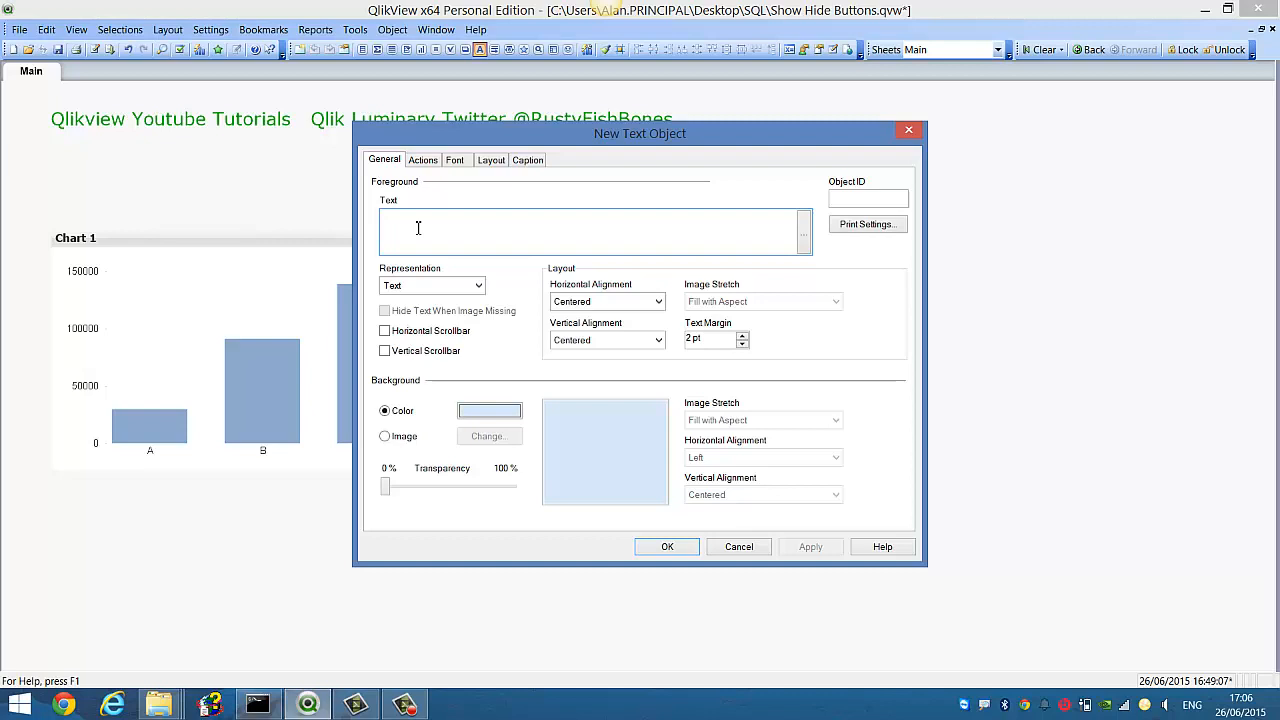
type("Chart 1")
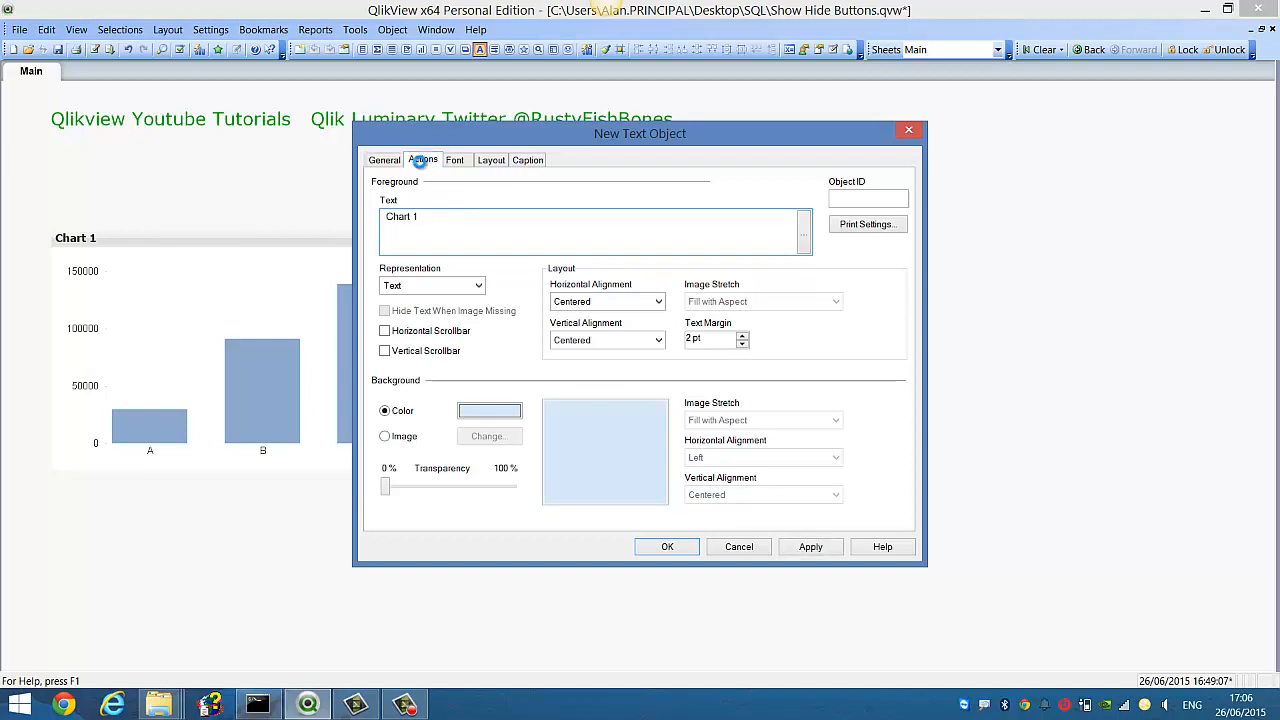
left_click(423, 160)
left_click(407, 287)
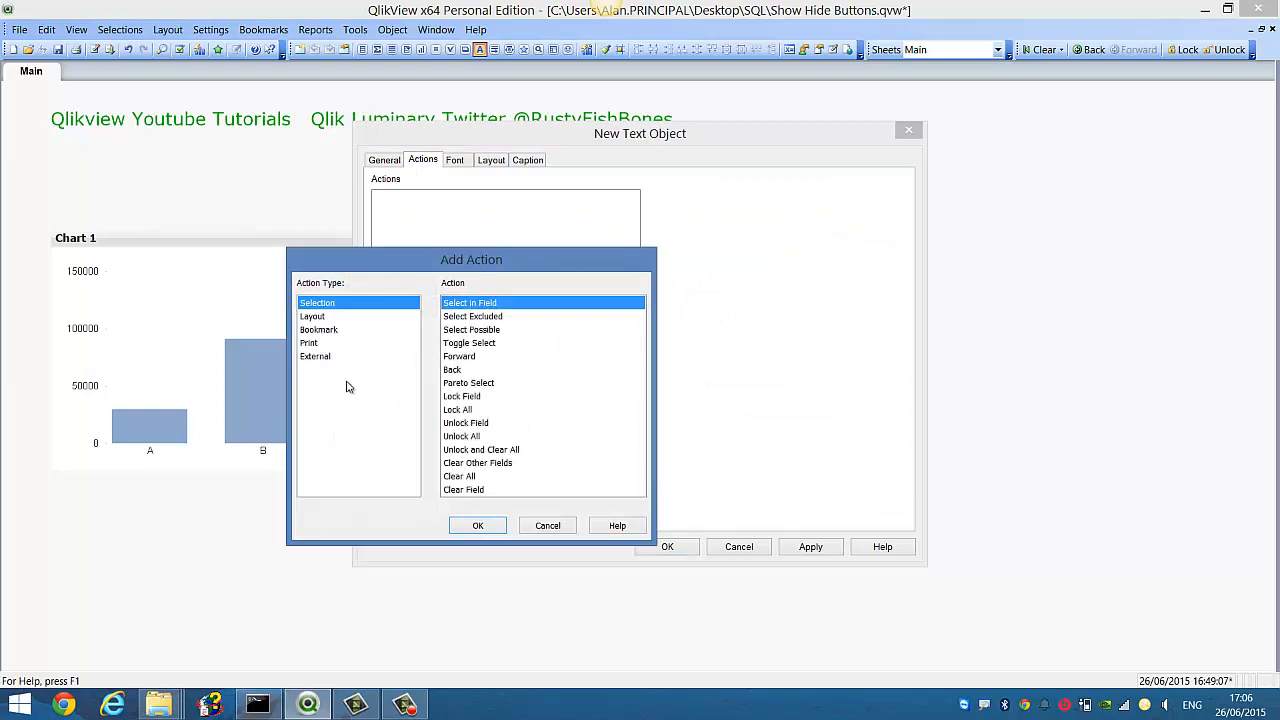
left_click(316, 357)
left_click(463, 370)
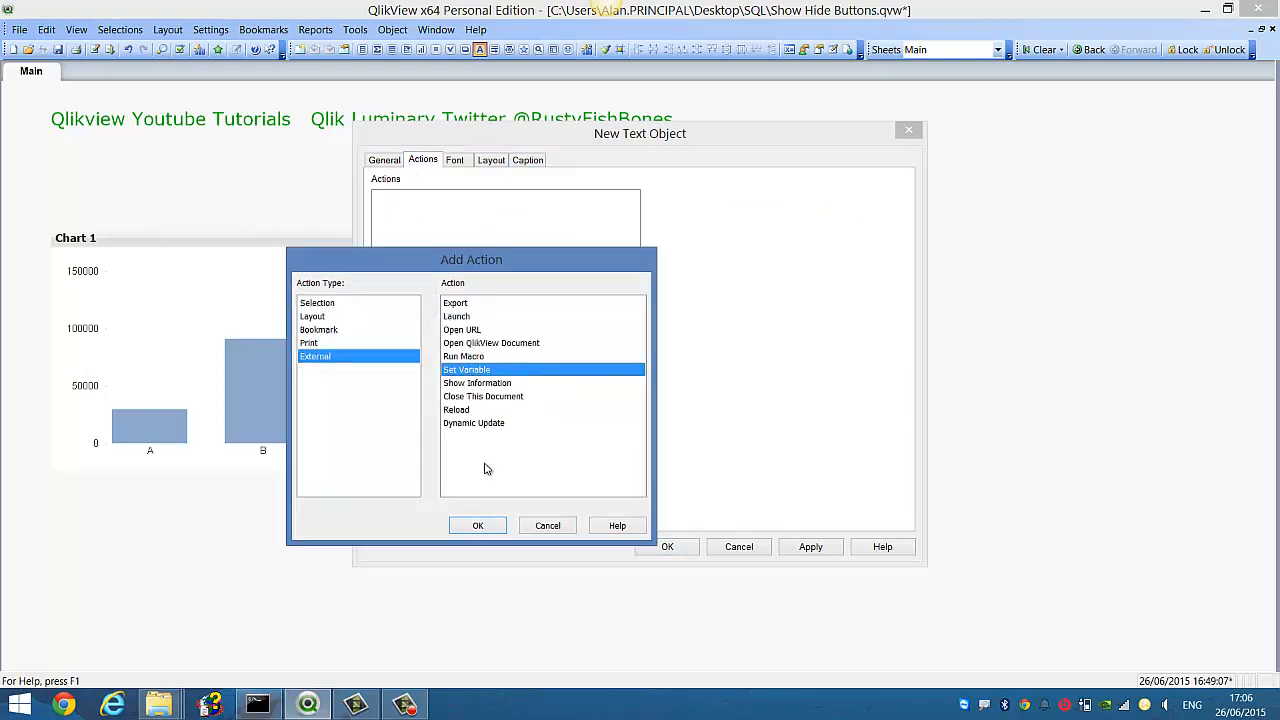
left_click(480, 528)
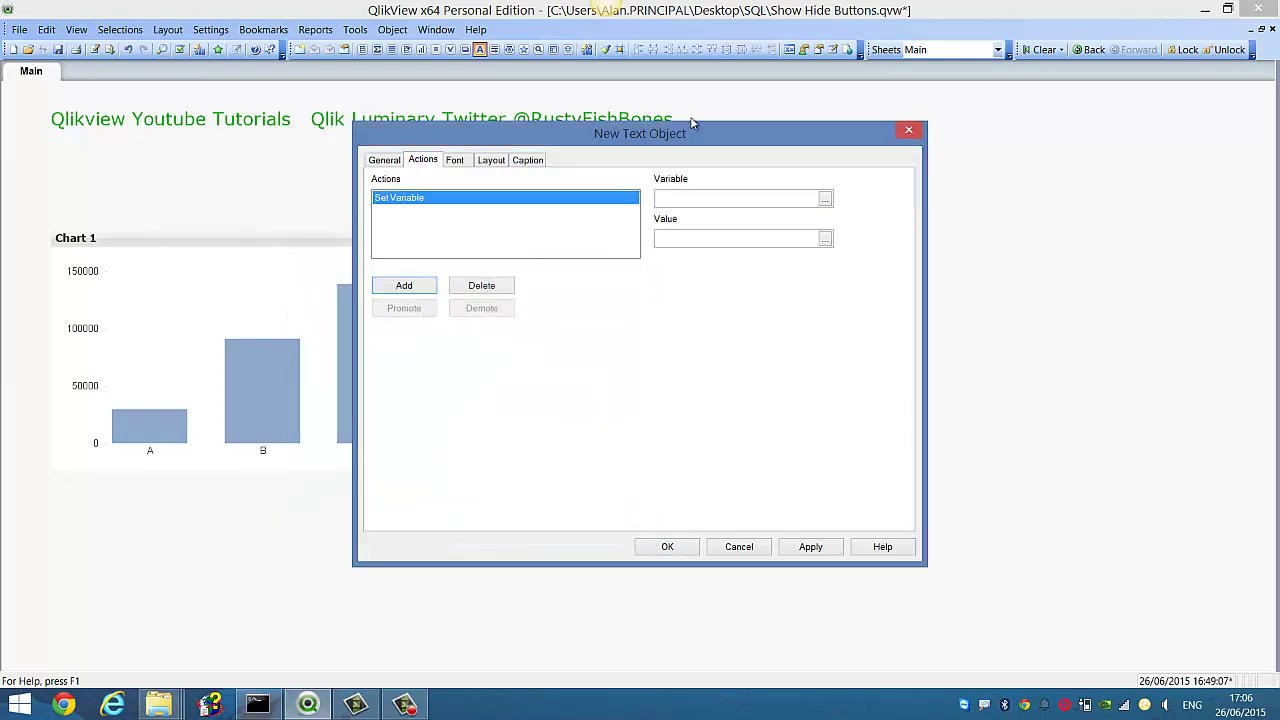
Step: Make the action set vShow to 0, then place the text object above Chart 1
left_click(680, 201)
type("vShow")
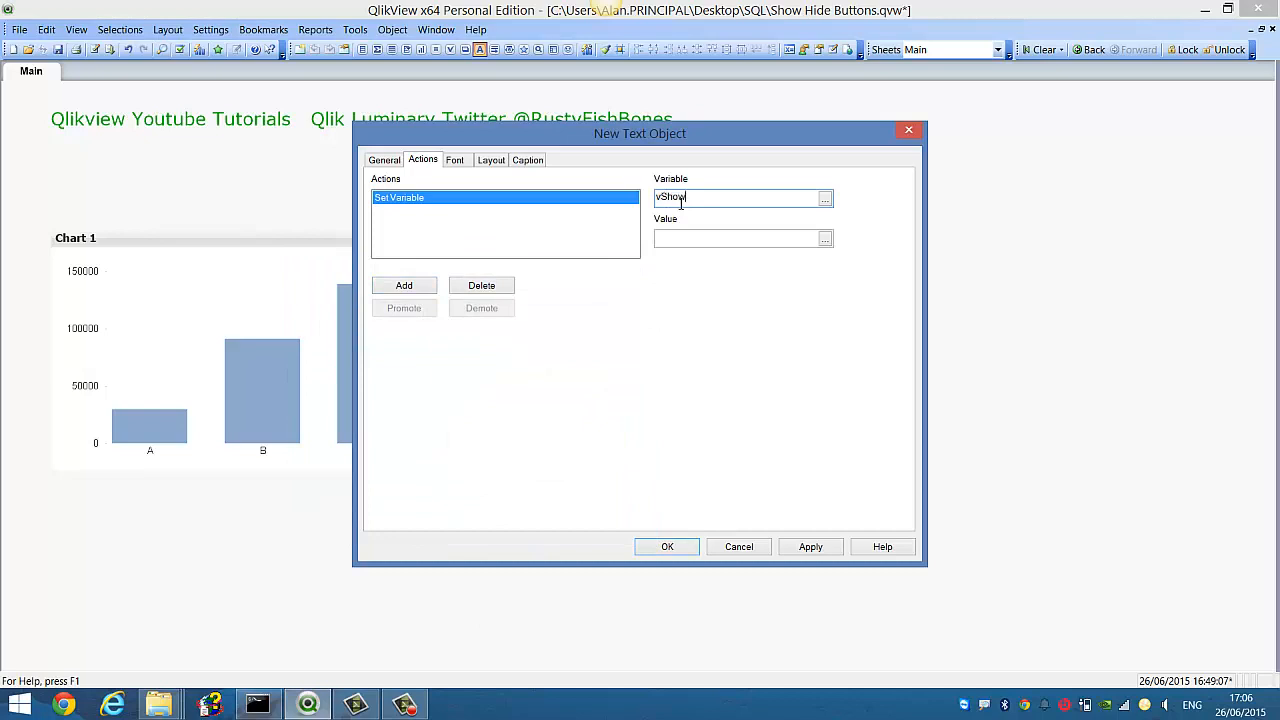
key("Tab")
type("0")
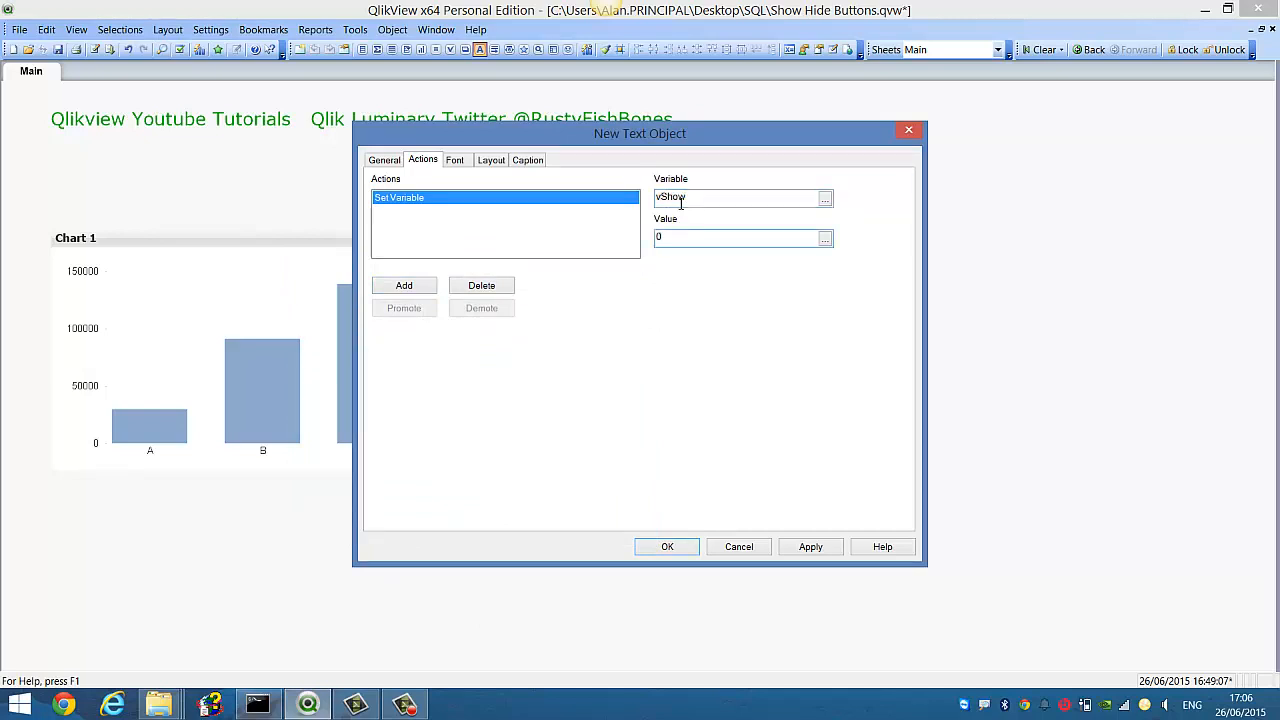
left_click(667, 546)
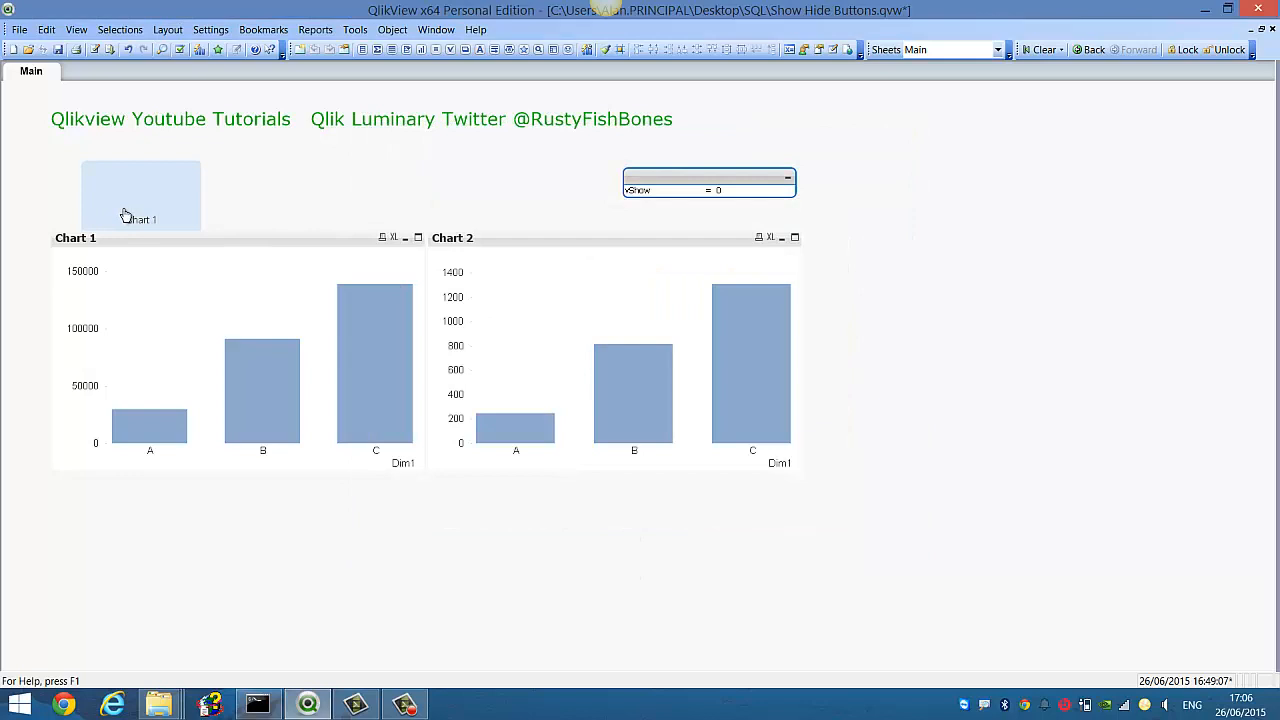
mouse_move(135, 215)
left_mouse_down()
mouse_move(919, 352)
mouse_move(905, 272)
mouse_move(112, 209)
left_mouse_up()
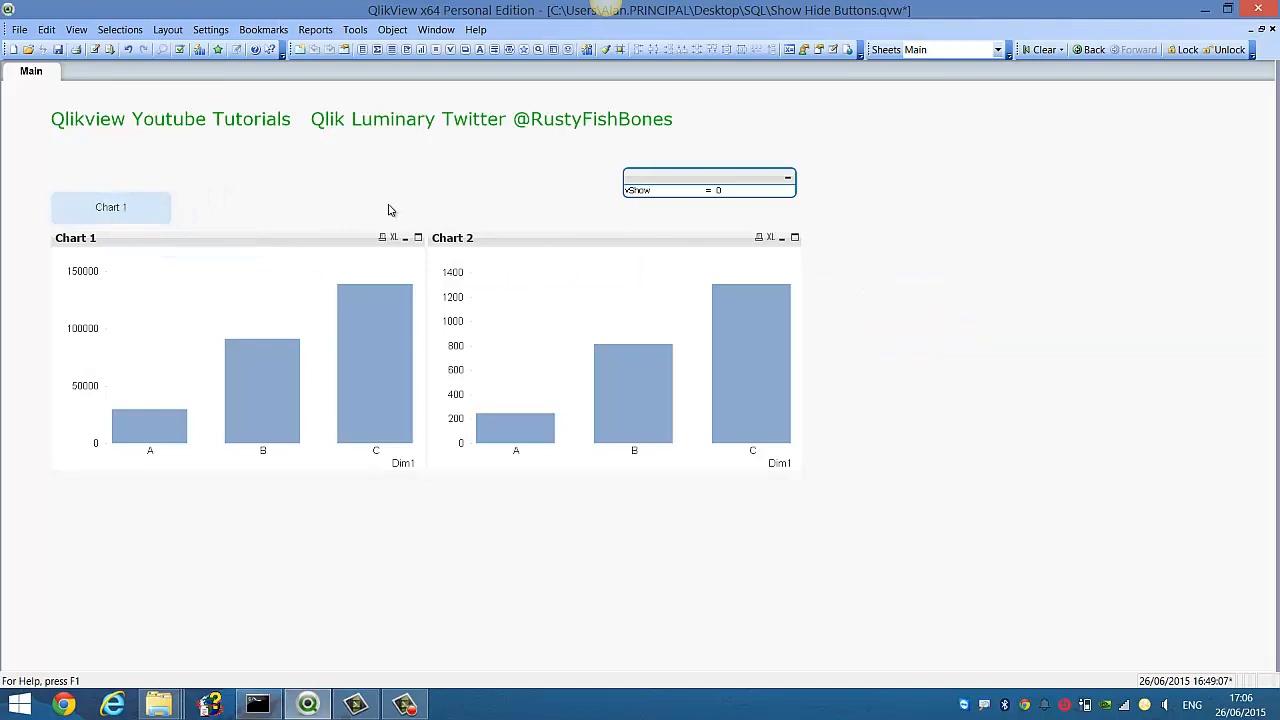
left_click(740, 195)
Step: Give Chart 1 a conditional Show of vShow = 0 in its Layout properties
right_click(260, 238)
left_click(293, 259)
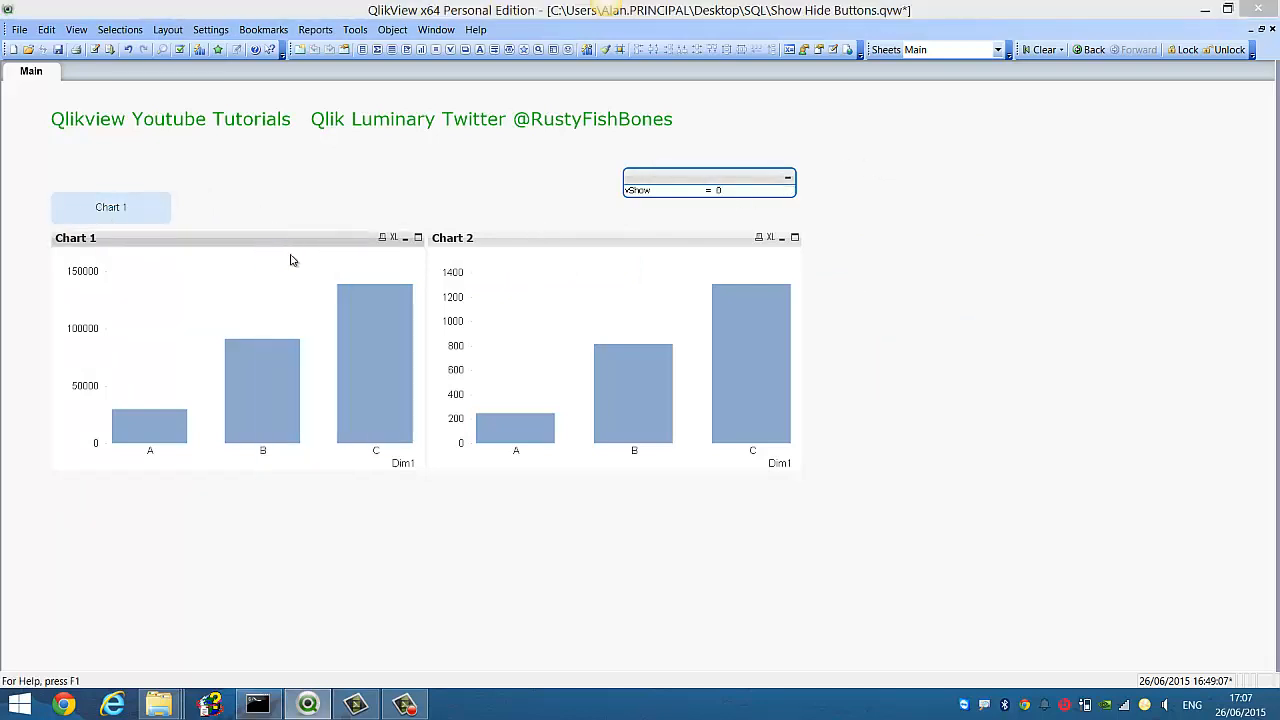
left_click(607, 326)
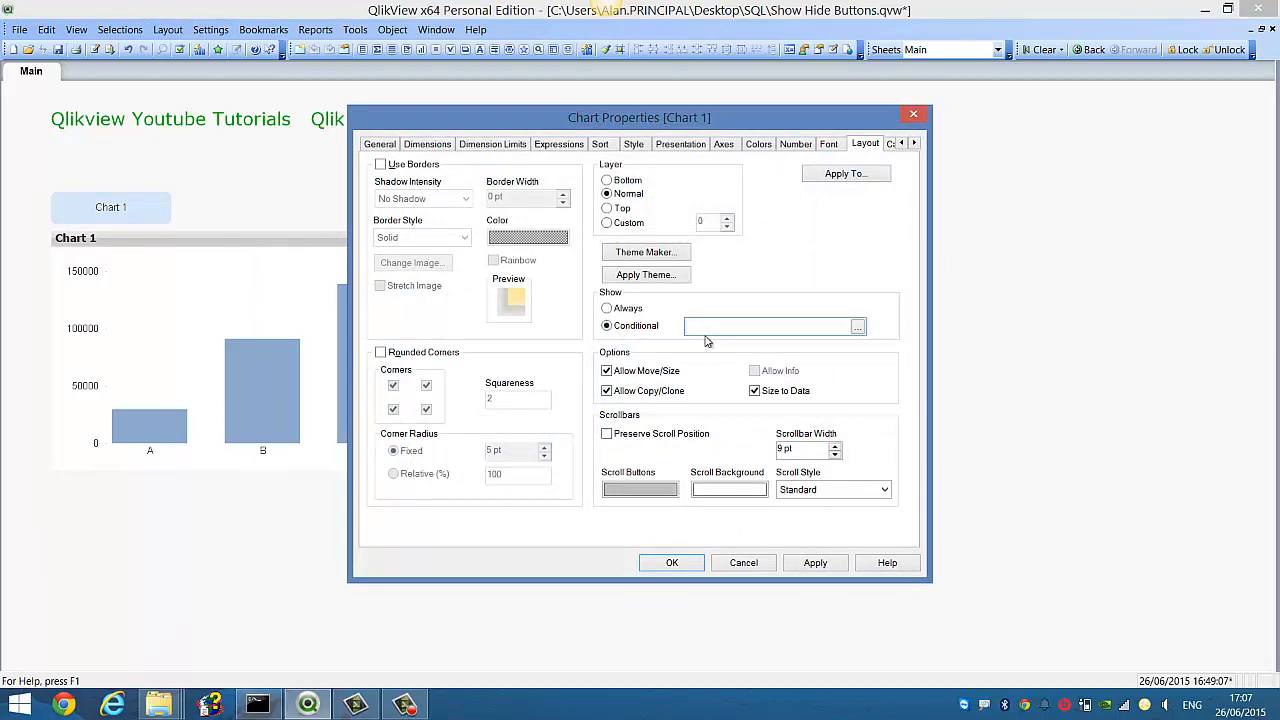
type("vShow = 0")
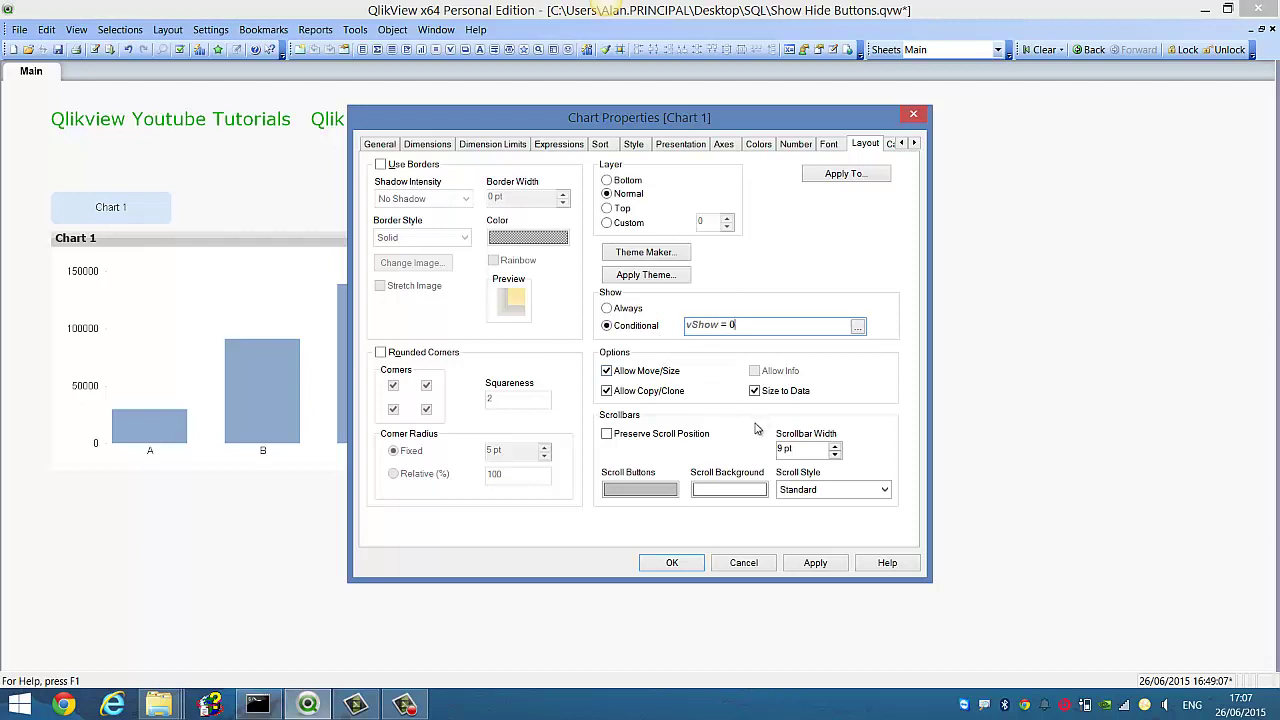
left_click_drag(757, 325, 642, 322)
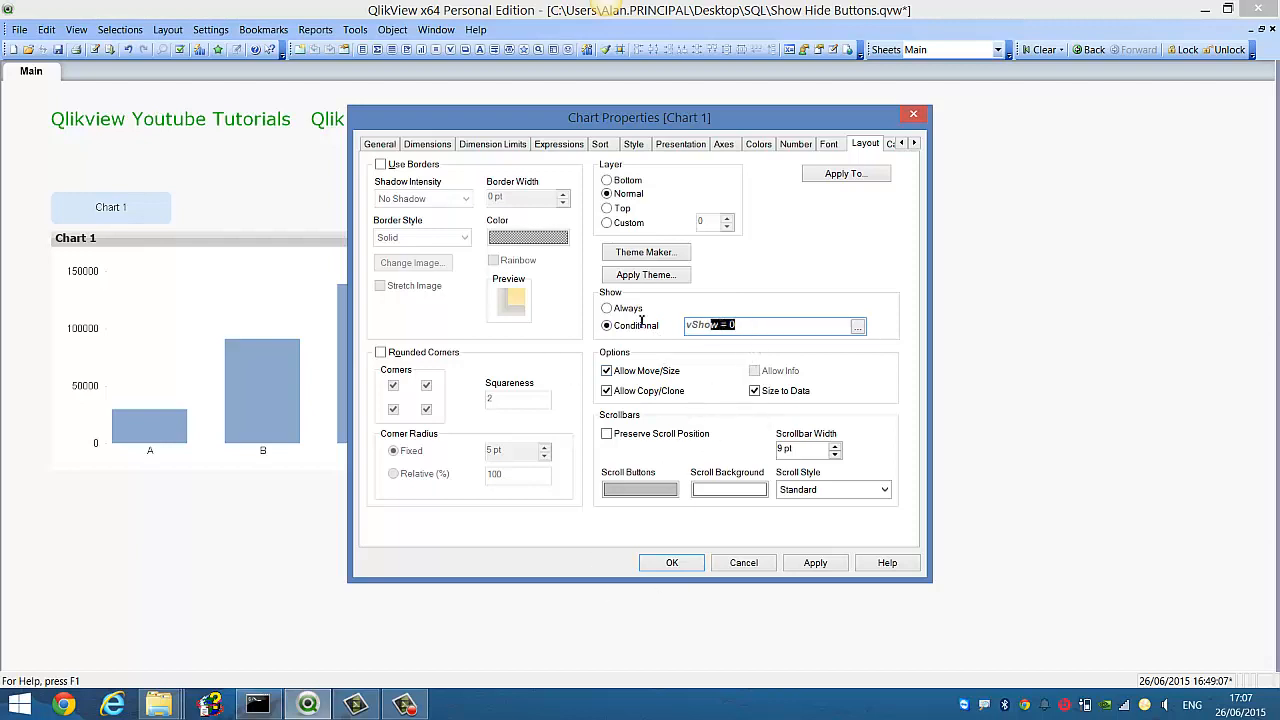
left_click(672, 562)
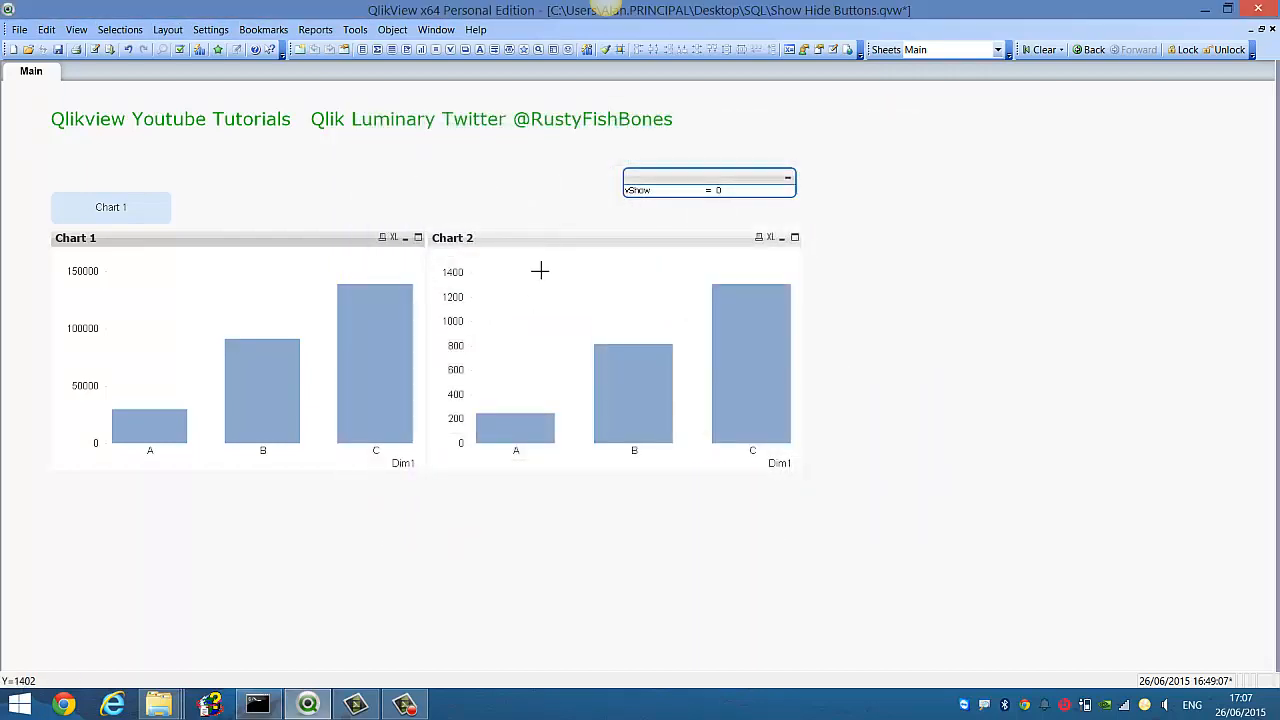
Step: Give Chart 2 a conditional Show of vShow = 1 in its Layout properties
right_click(540, 245)
left_click(600, 330)
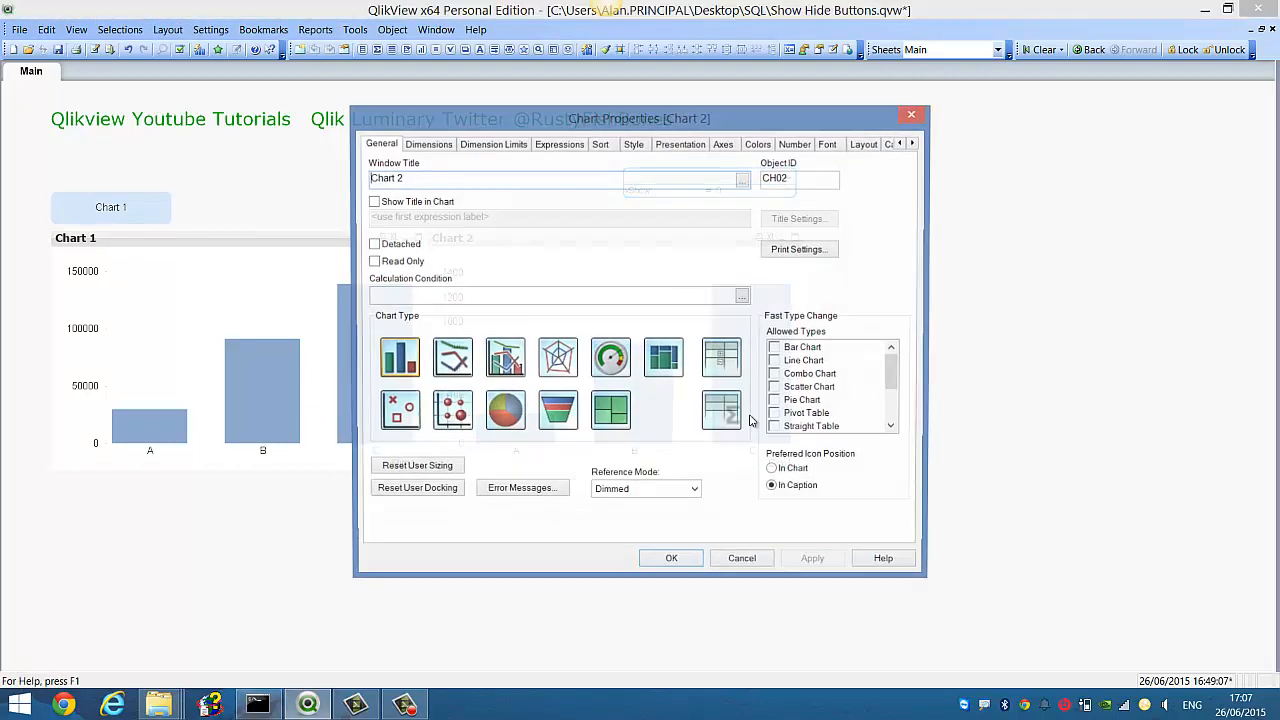
left_click(863, 144)
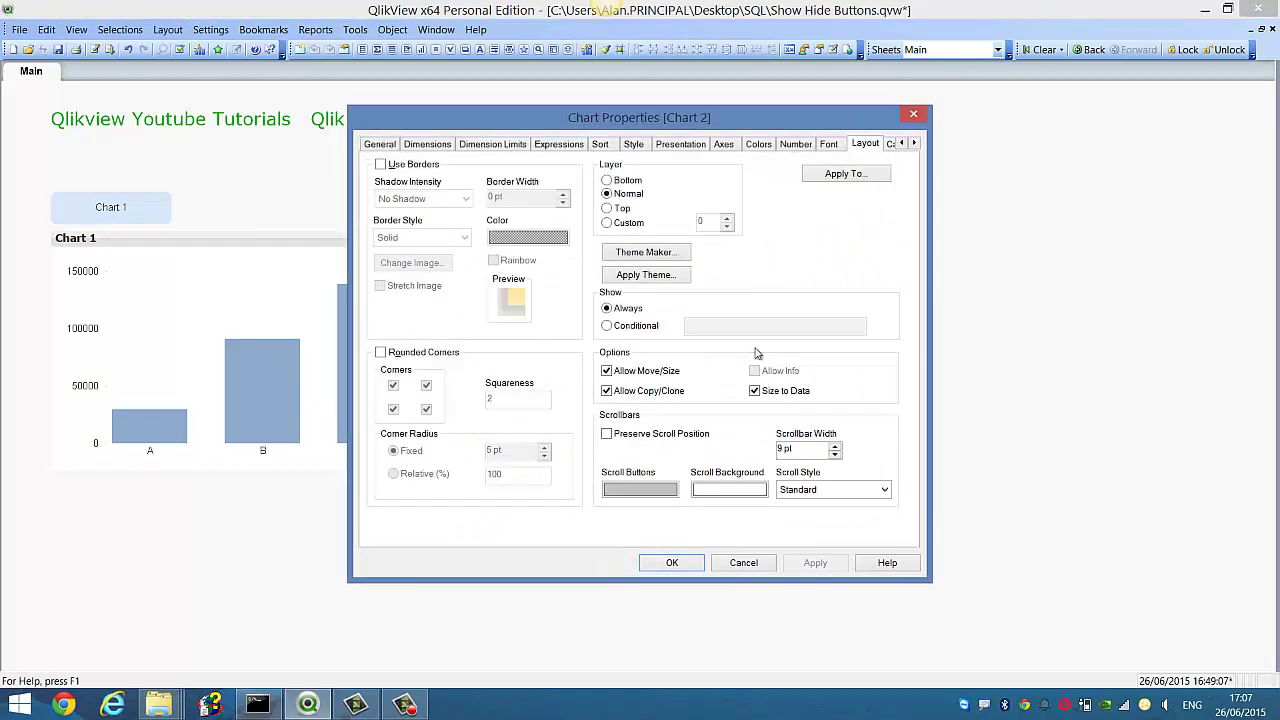
left_click(648, 326)
type("vShow = 0")
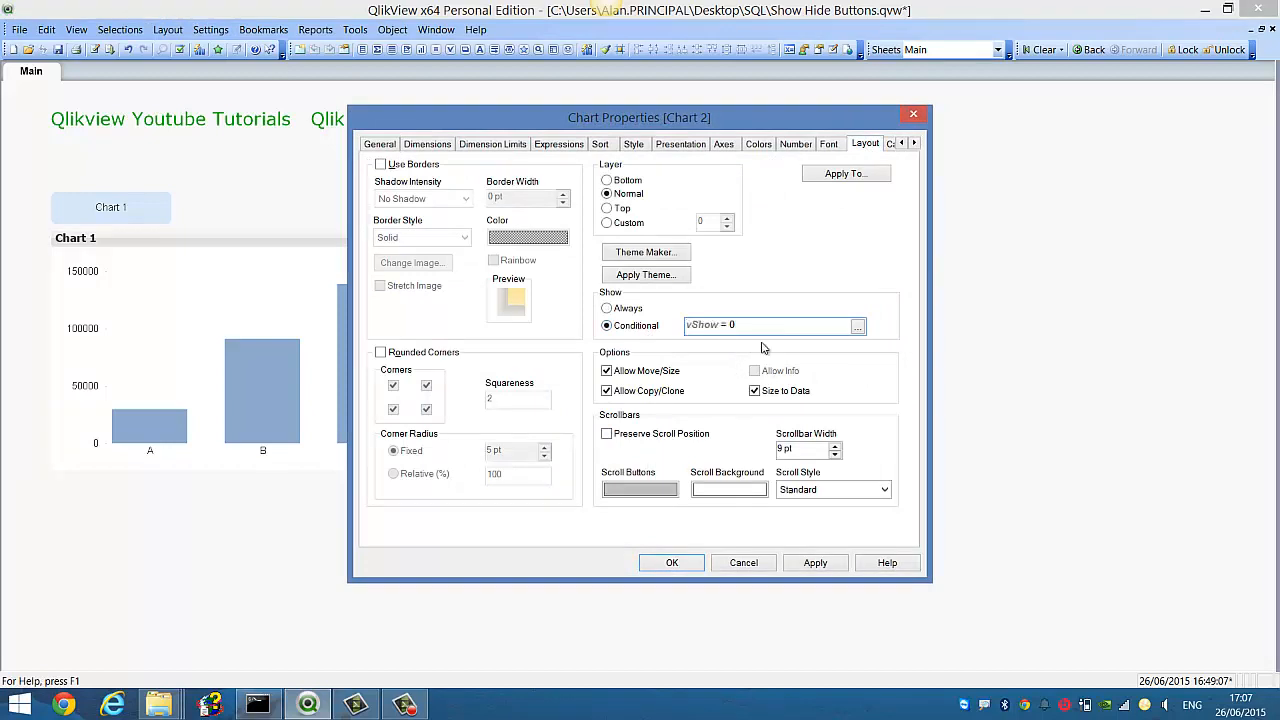
key("BackSpace")
type("1")
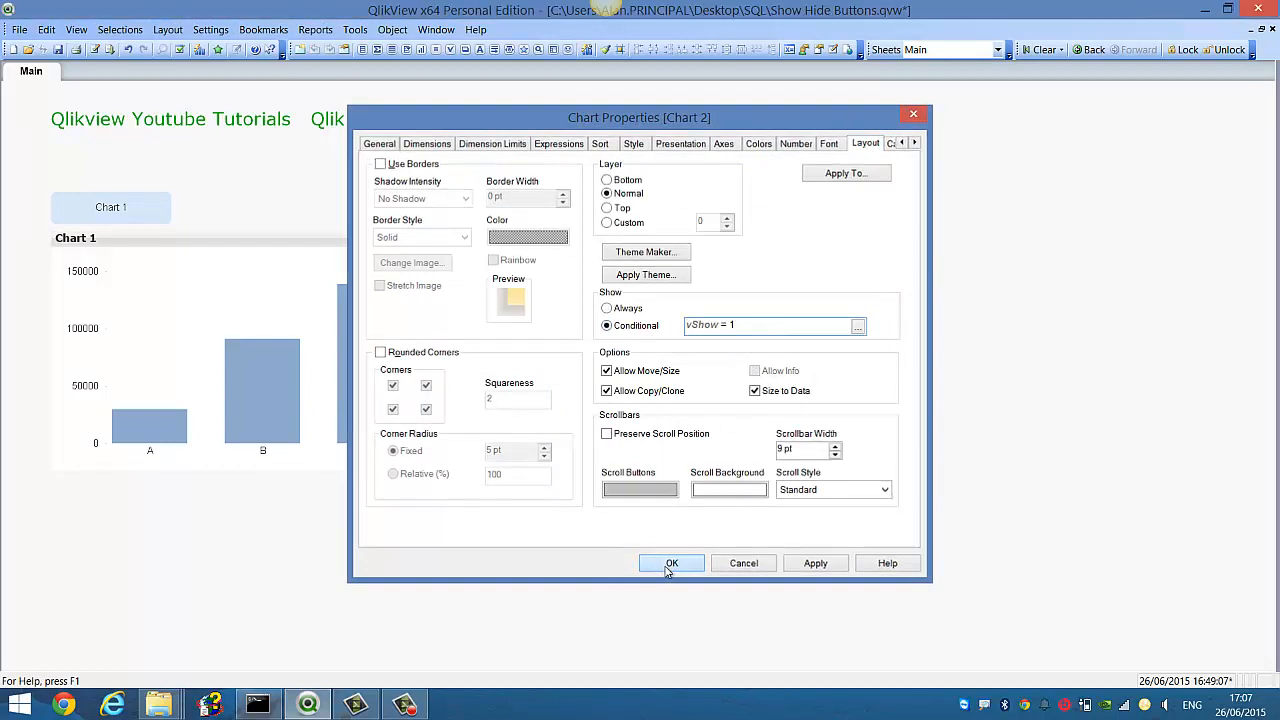
left_click(671, 562)
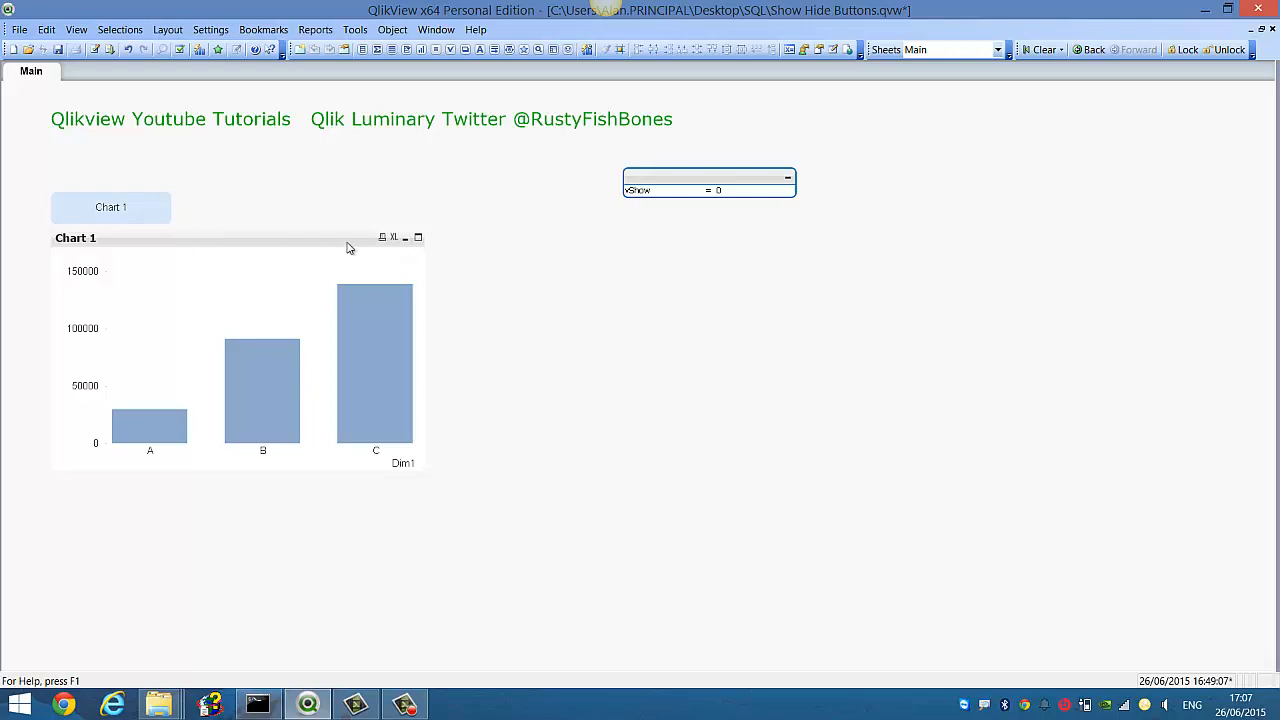
left_click(736, 192)
type("1")
key("Return")
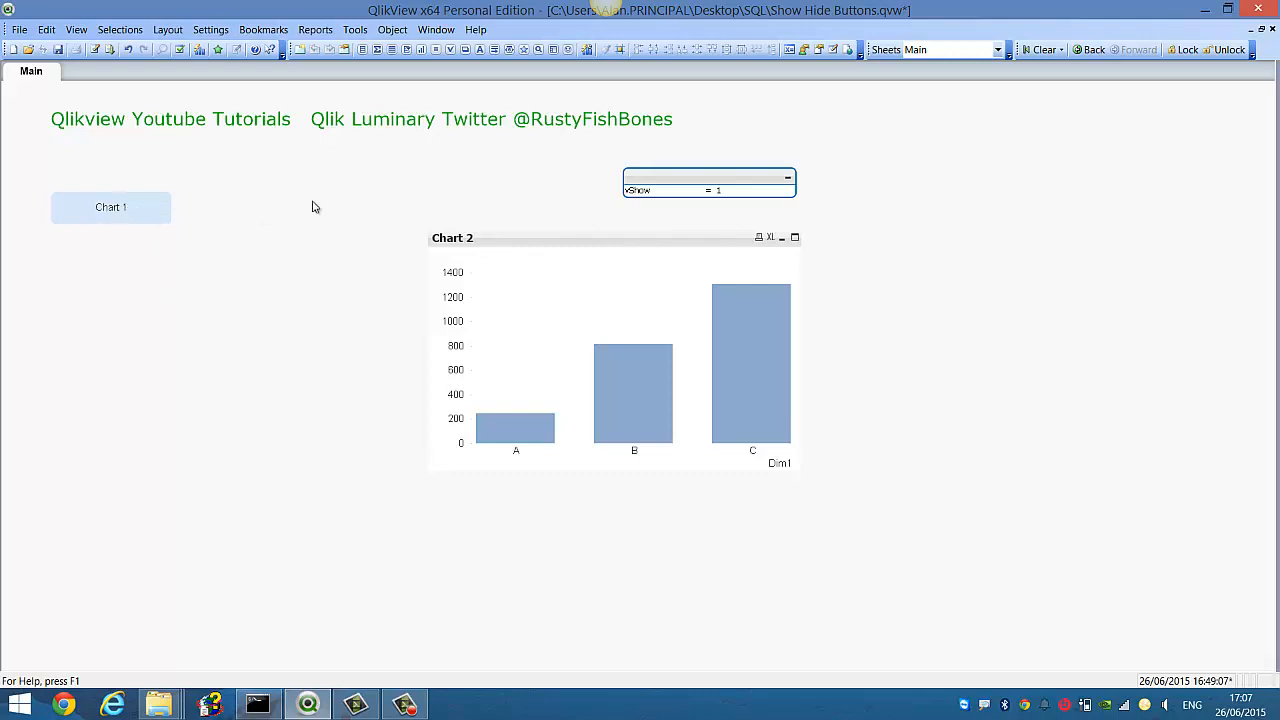
right_click(128, 212)
left_click(177, 219)
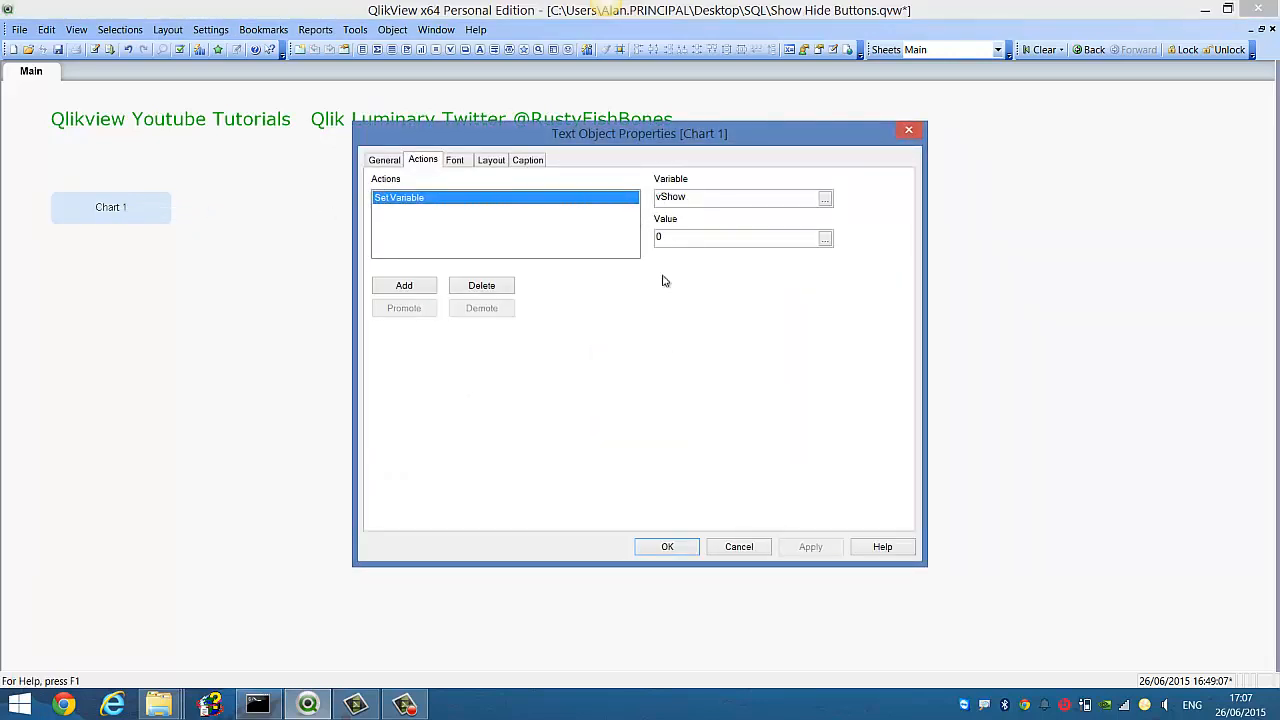
left_click(667, 546)
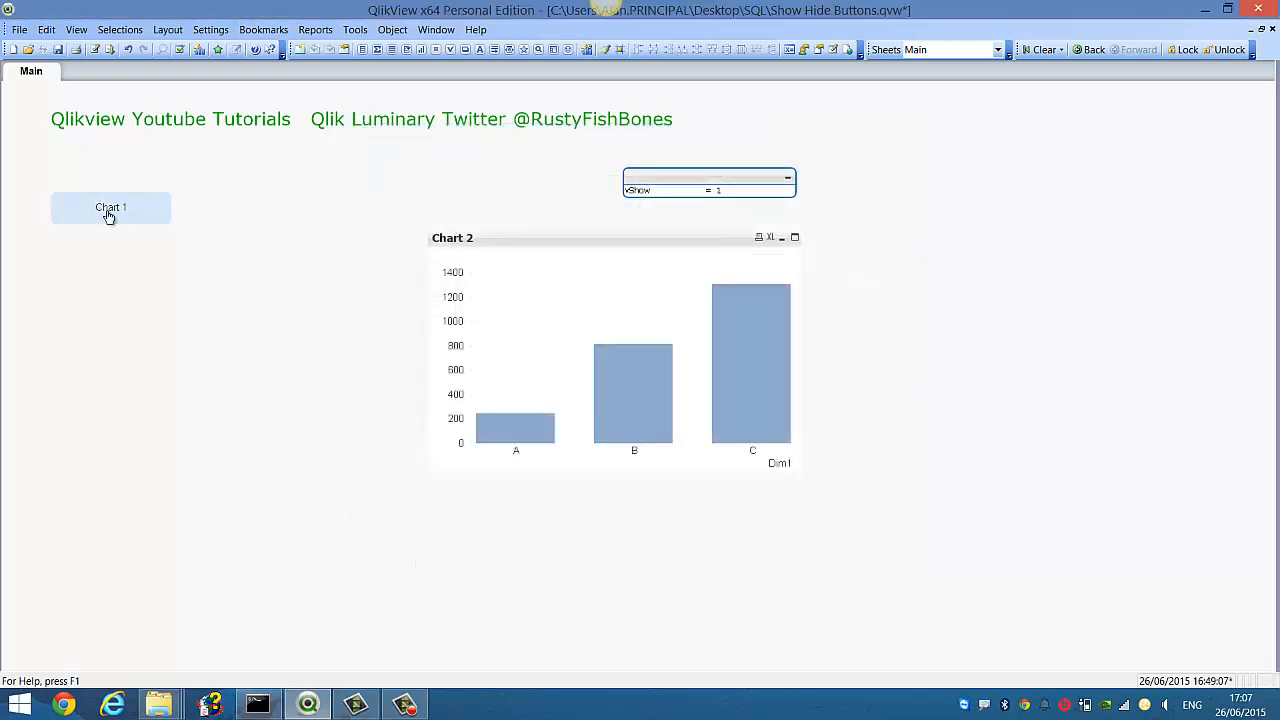
left_click(111, 208)
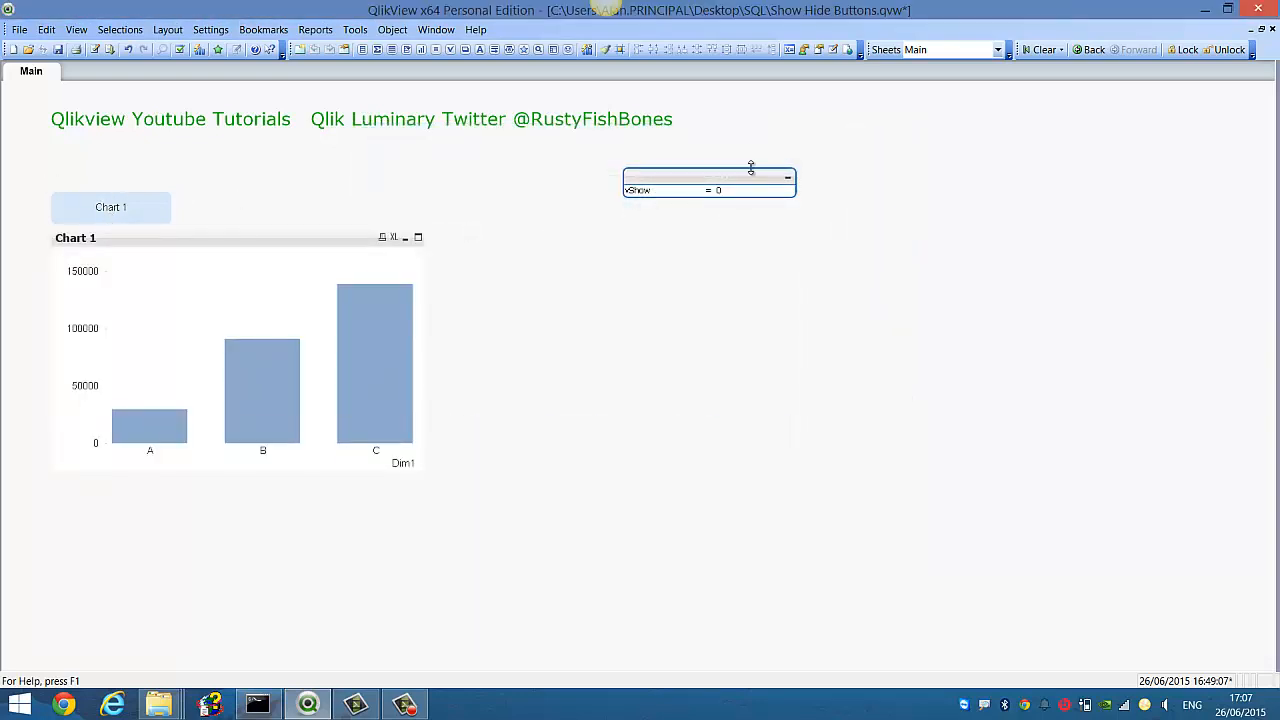
Step: Change the Chart 1 button's Set Variable value to =IF(vShow = 0,1,0)
right_click(150, 212)
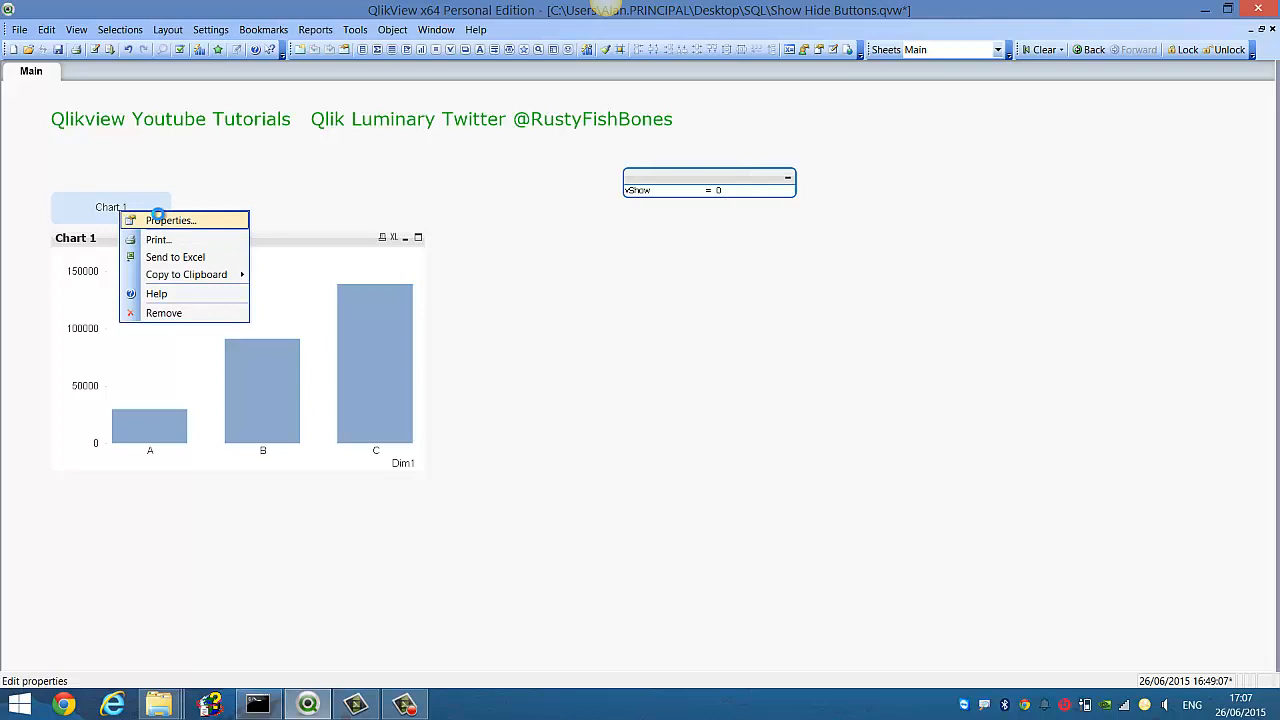
left_click(170, 216)
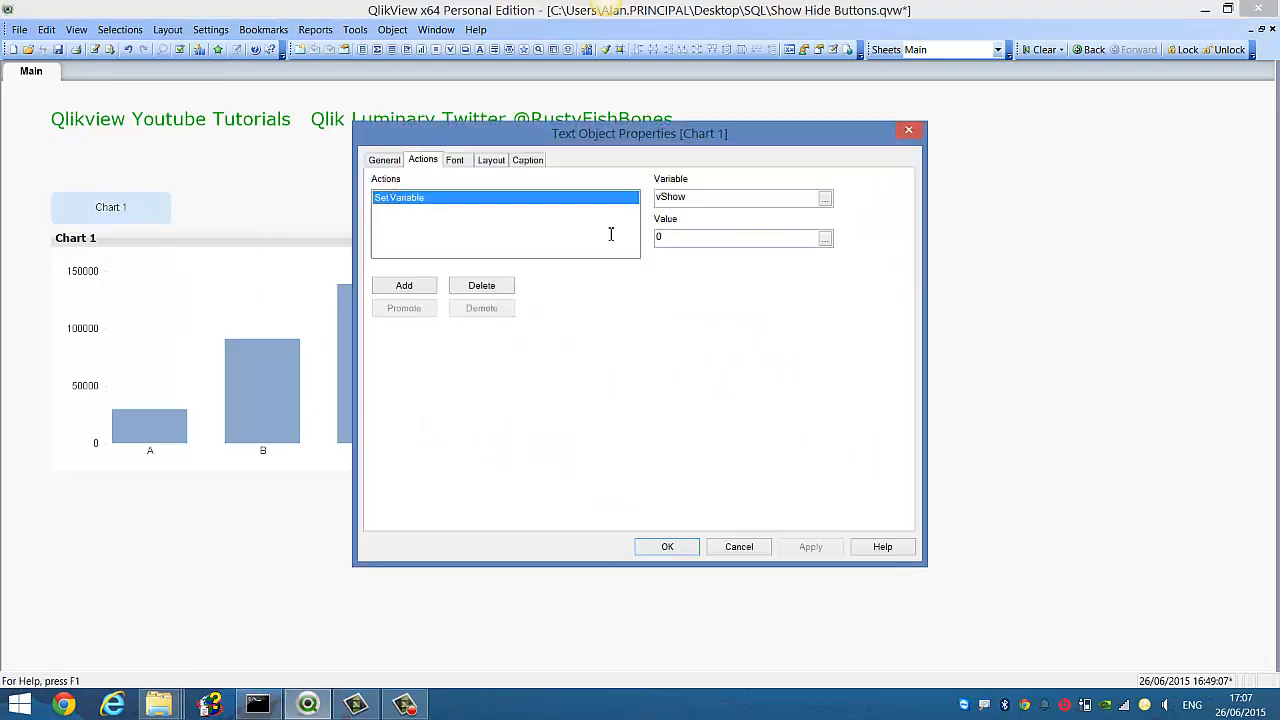
key("Tab")
type("=IF(")
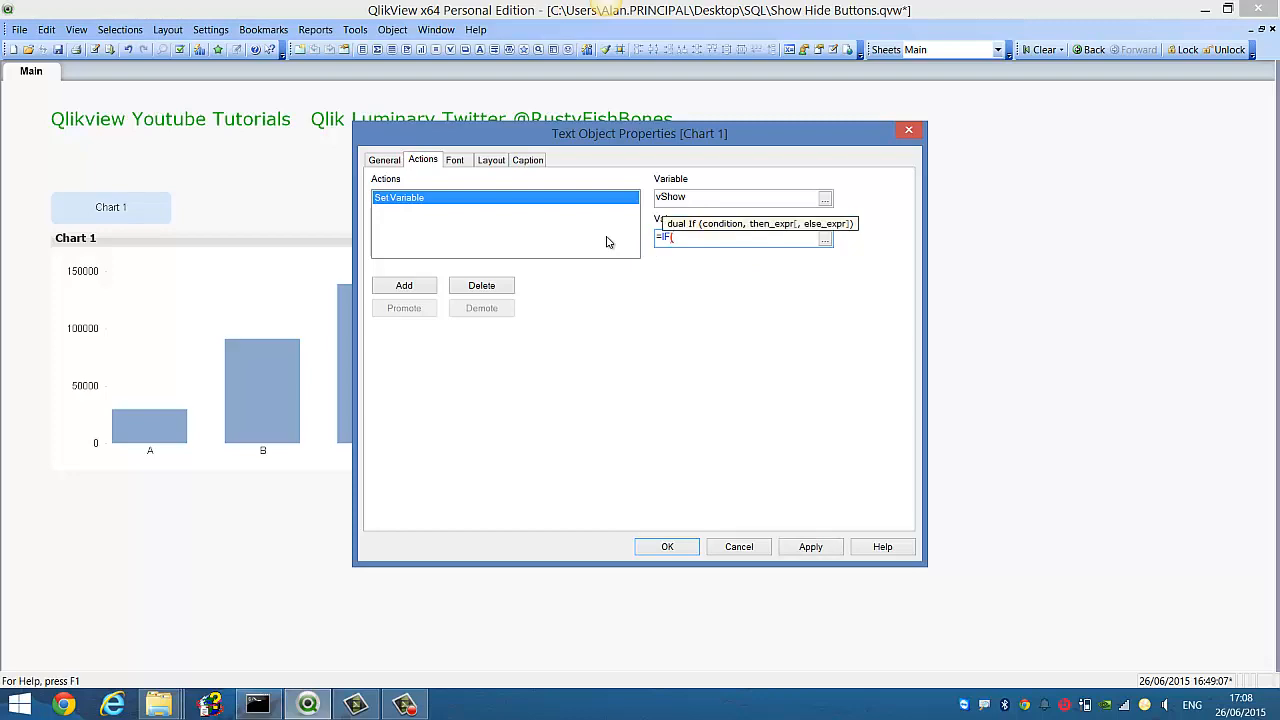
type("vShw")
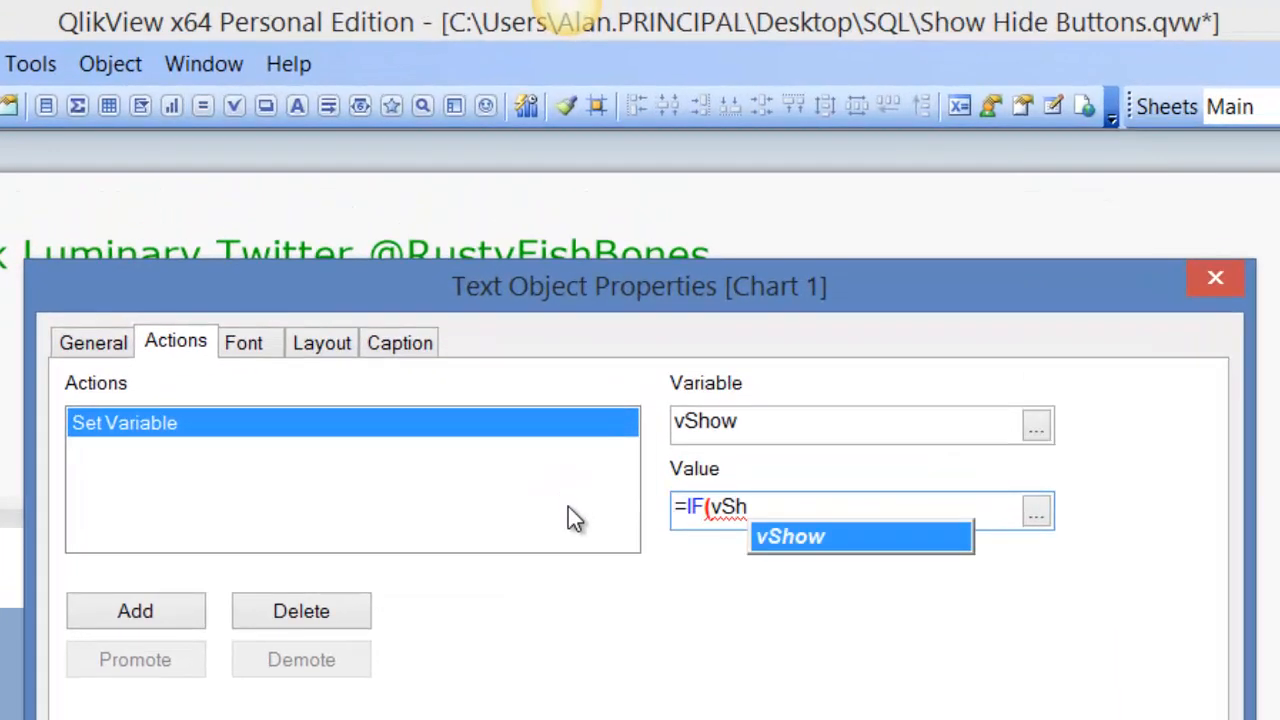
key("BackSpace")
key("Return")
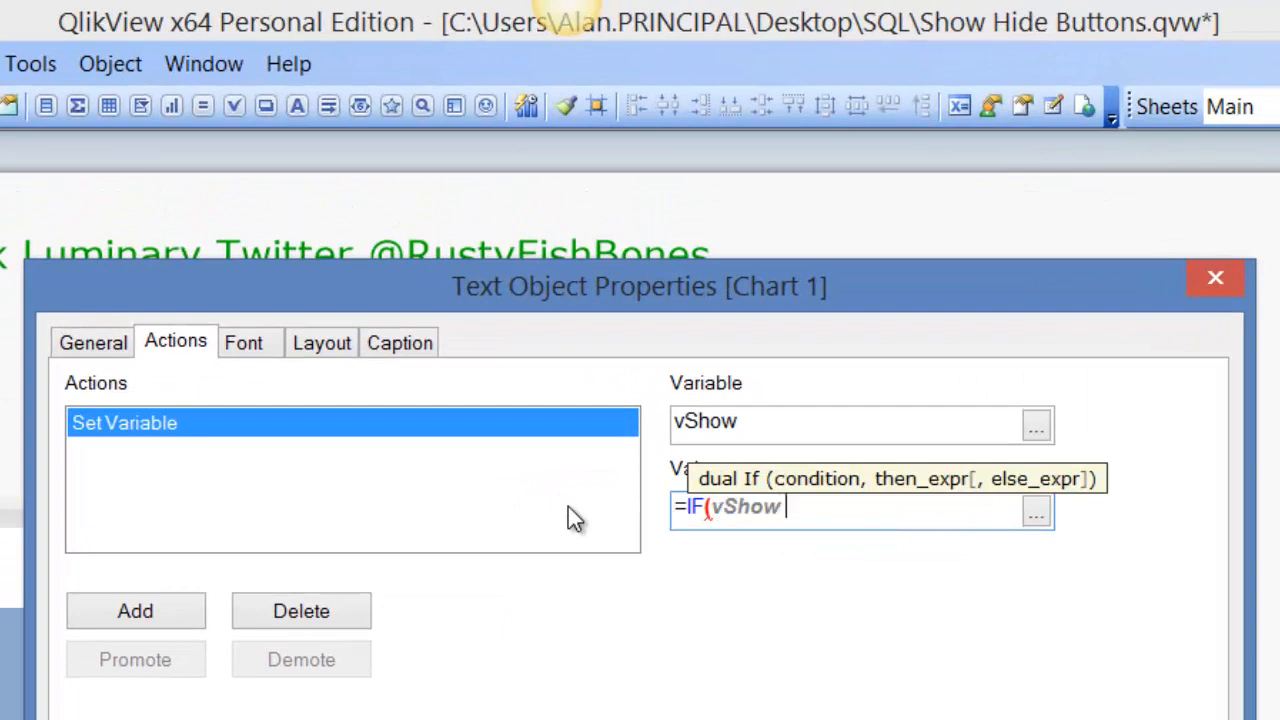
type("= ")
type("0,1,0")
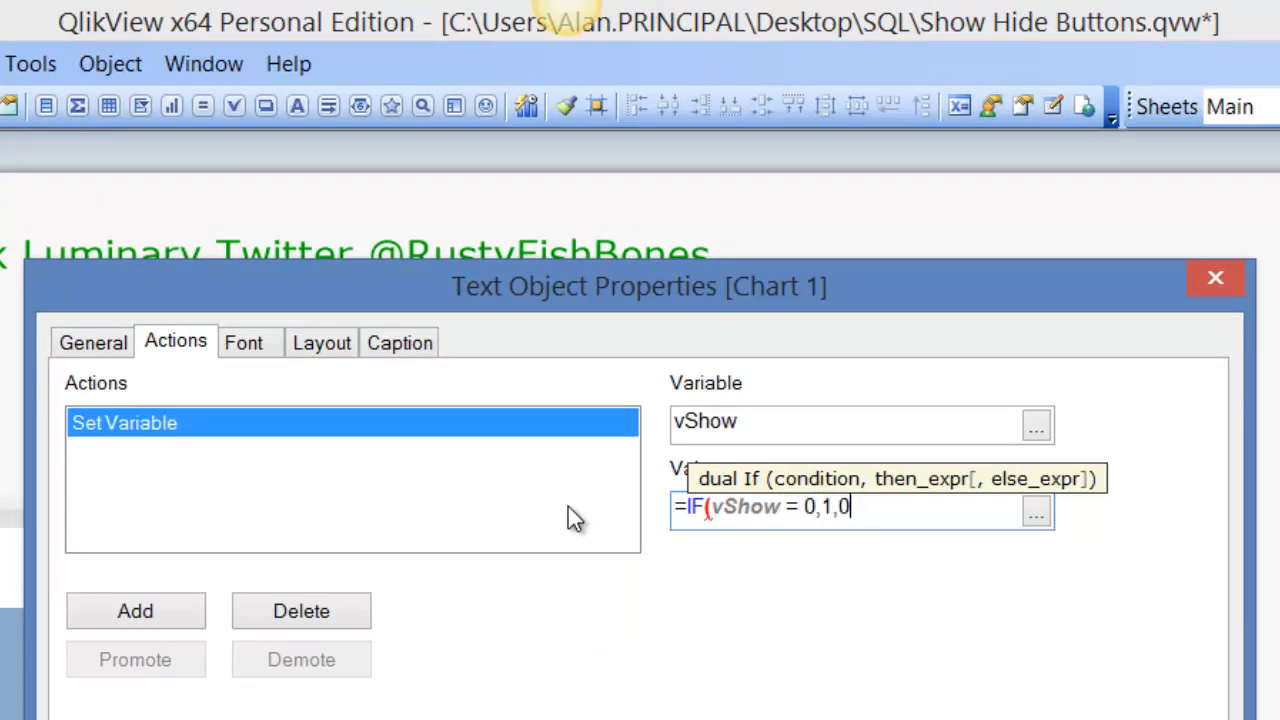
type(")")
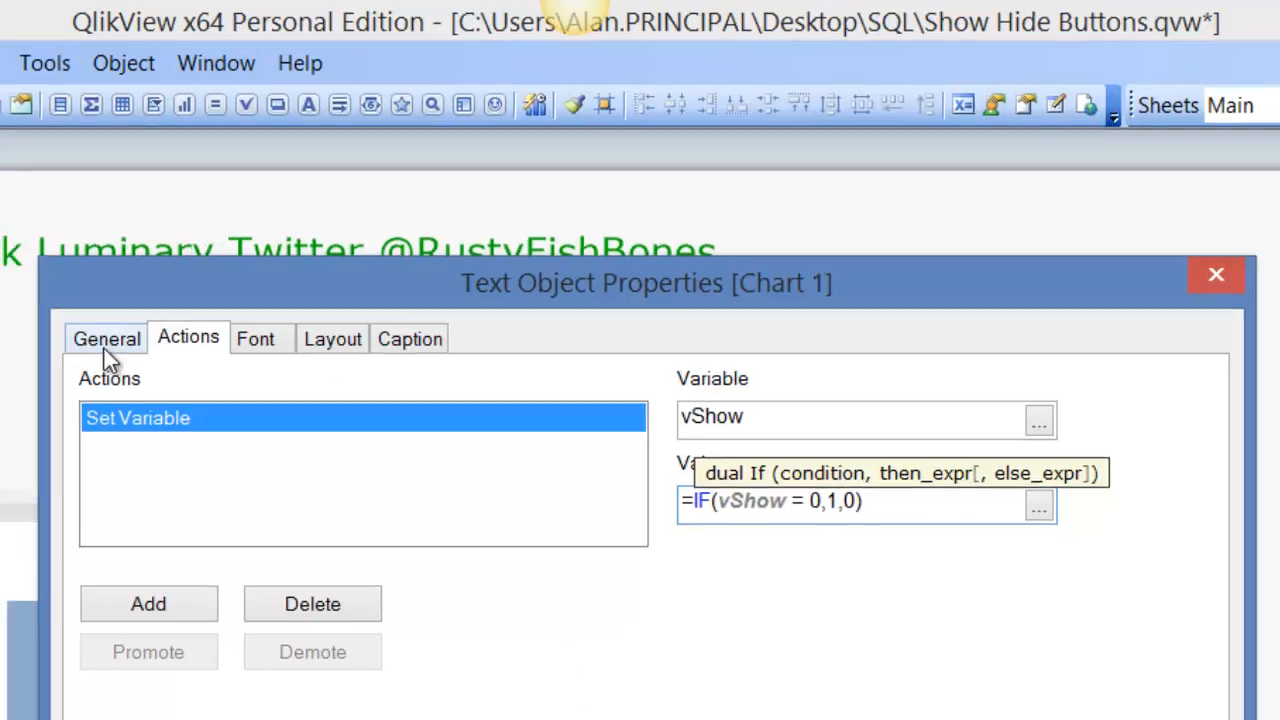
Step: Fix the button's General text to =IF(vShow = 0 , 'Chart 1','Chart 2')
left_click(93, 343)
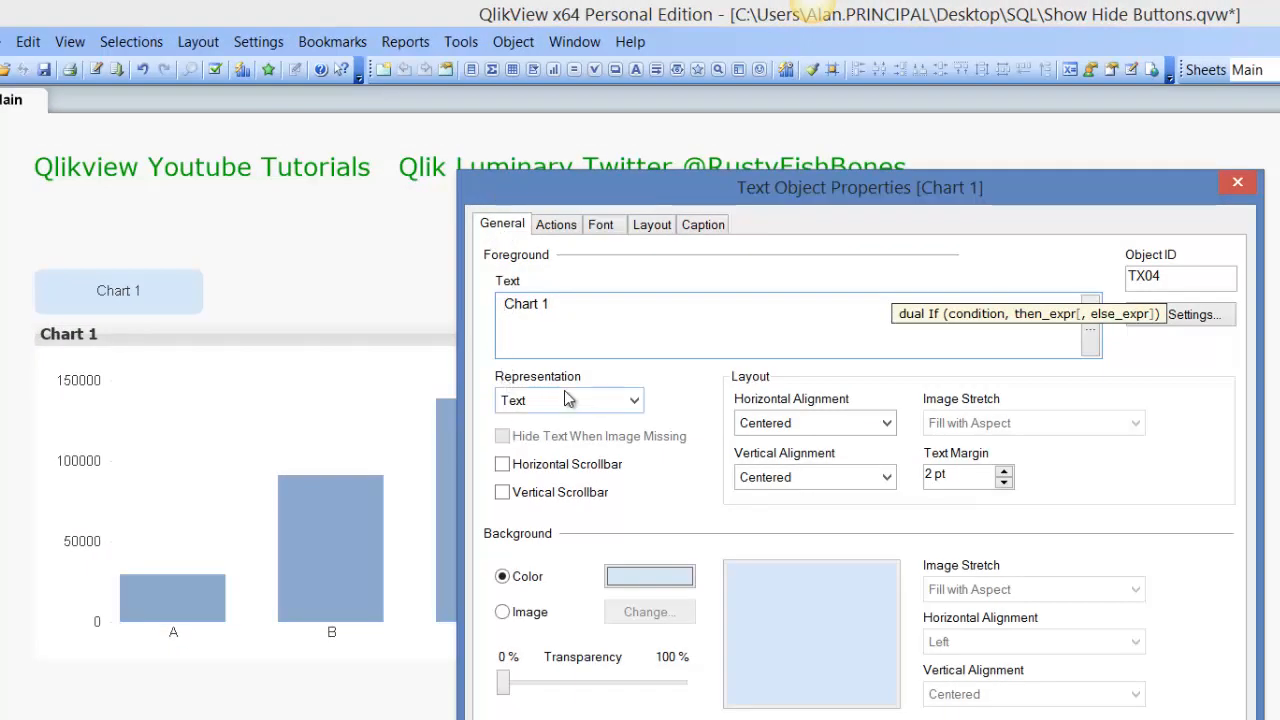
type("IF(")
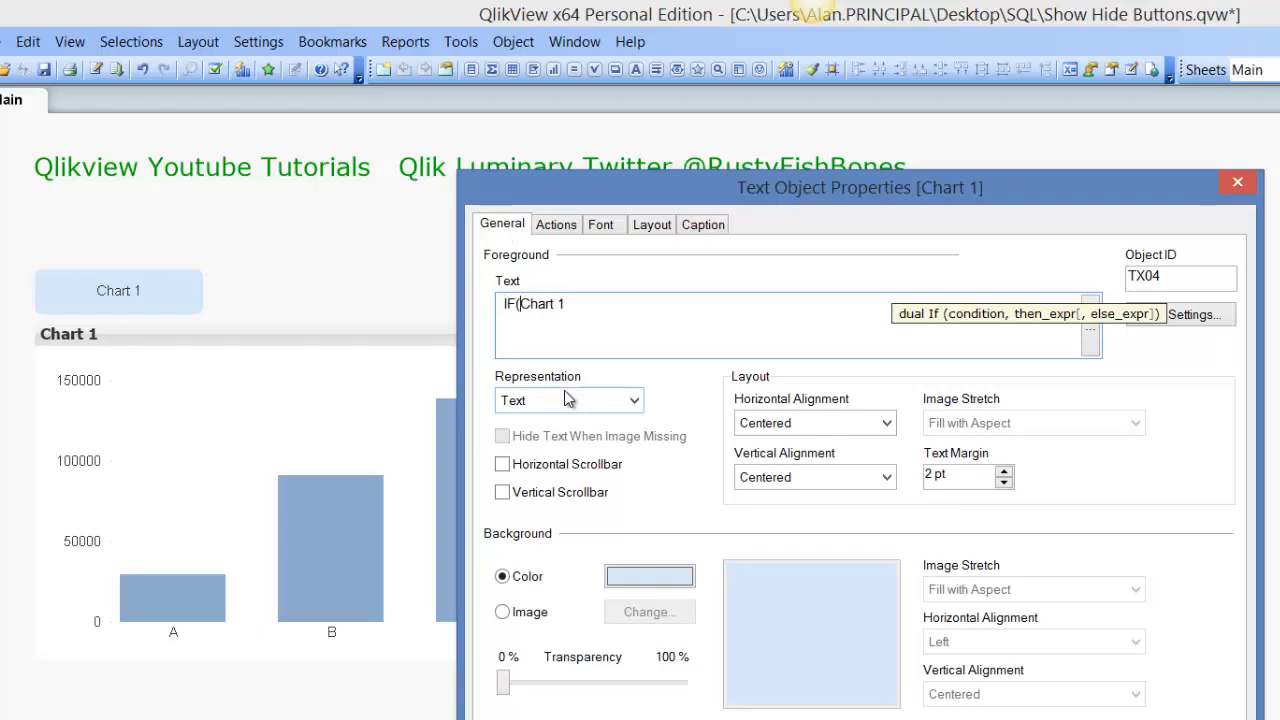
type("vShow")
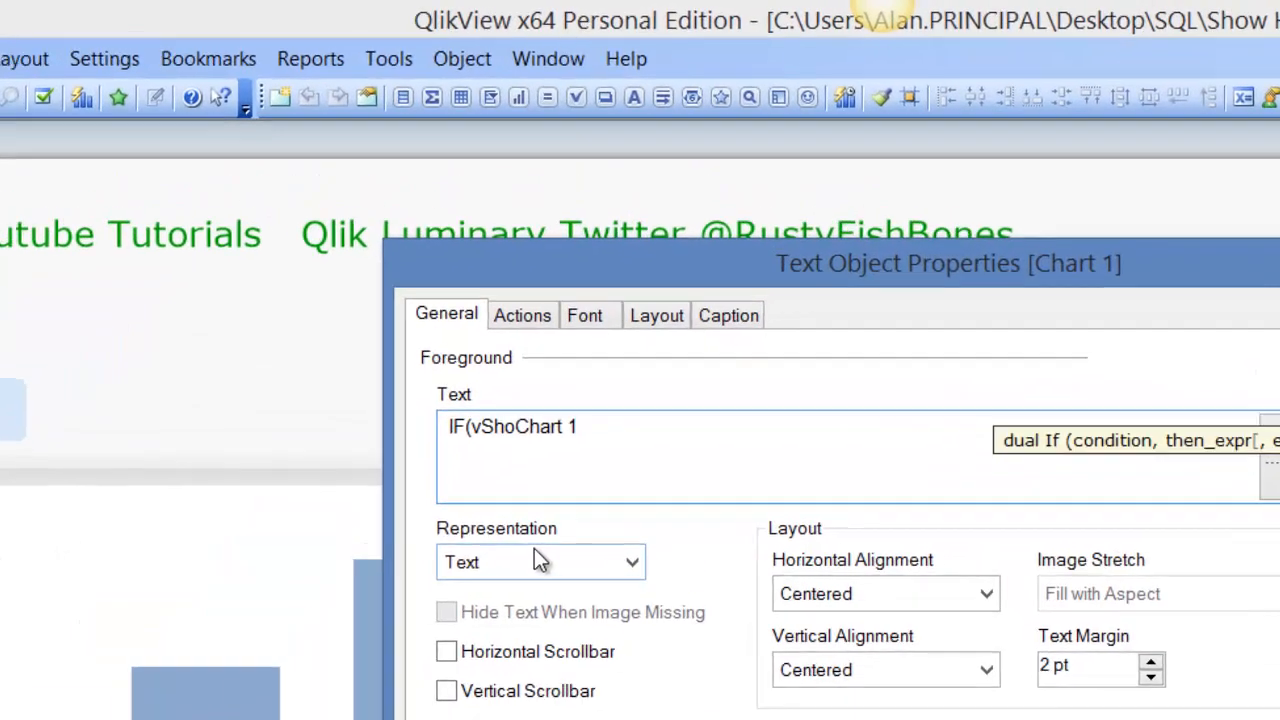
type(" =")
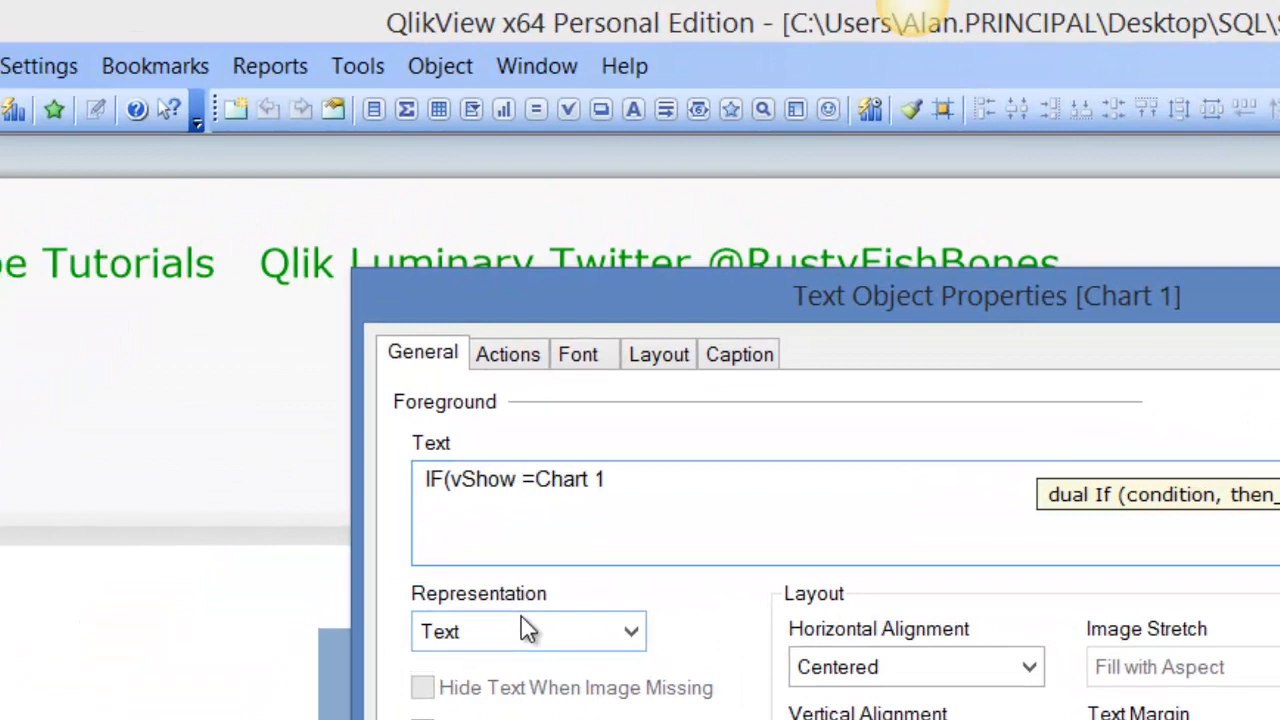
key("Home")
type("=")
key("Right")
key("Right")
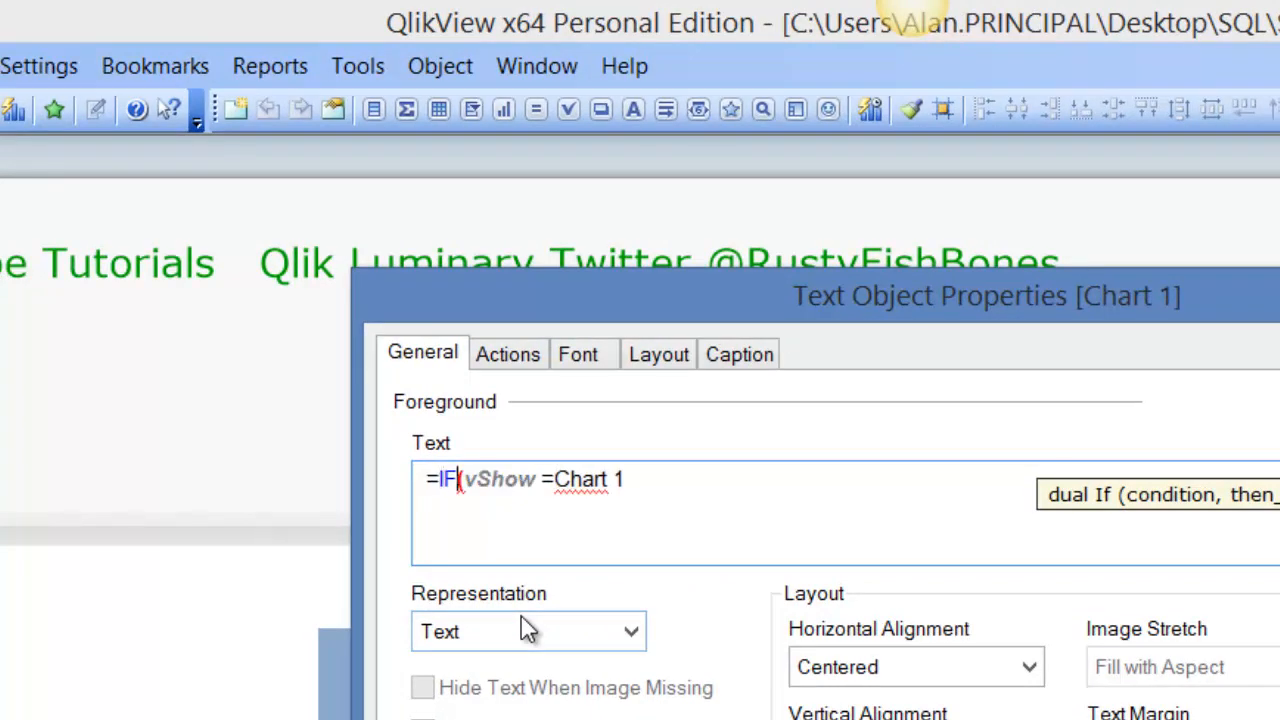
key("Right")
key("ctrl+Right")
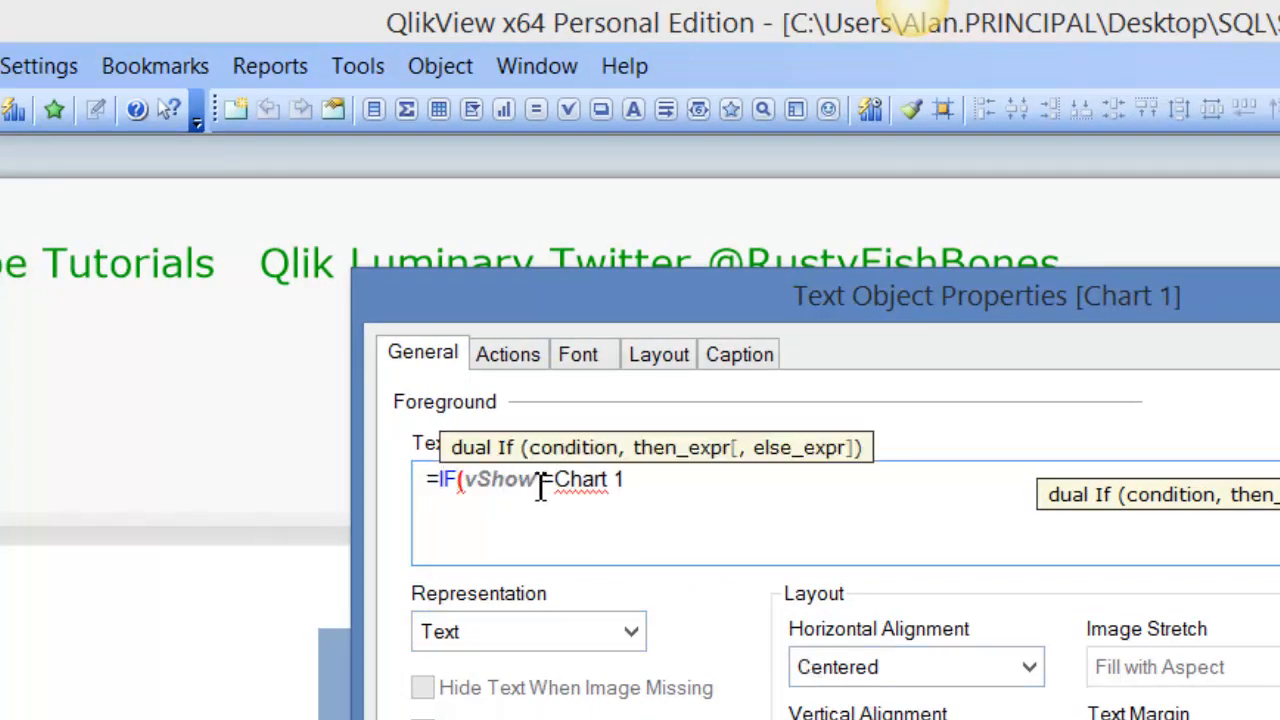
left_click(548, 480)
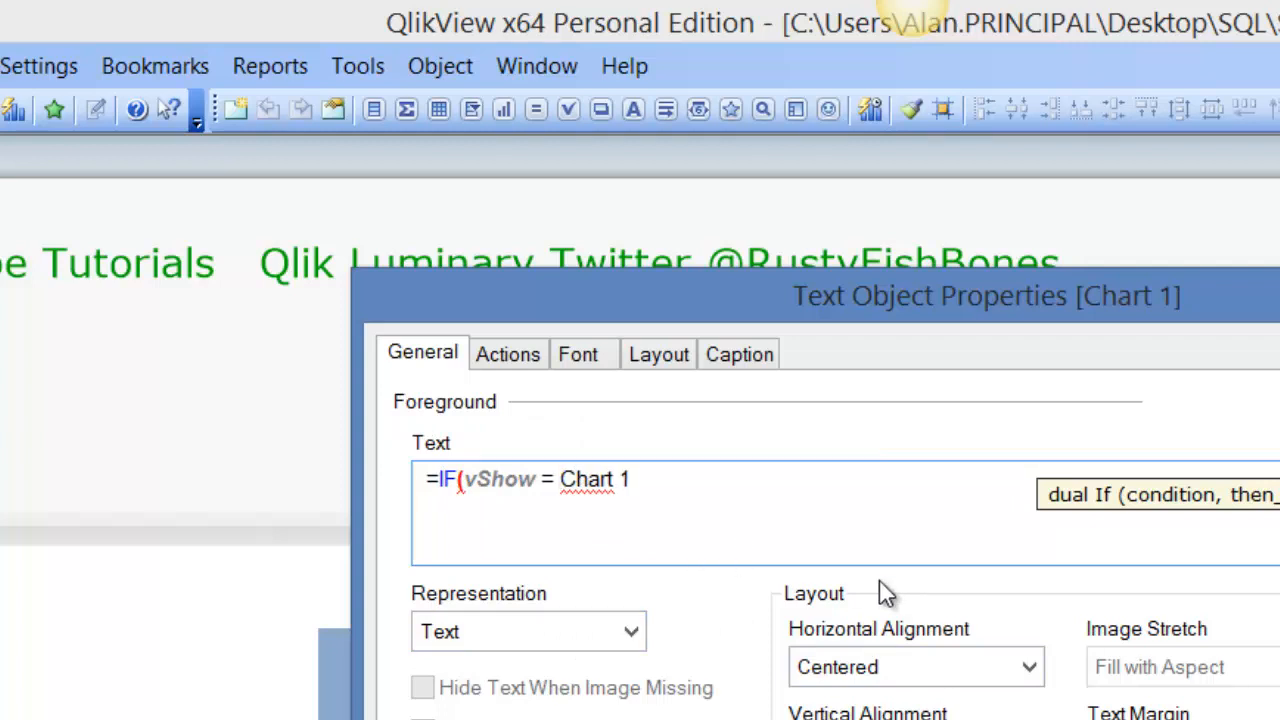
type("0 '")
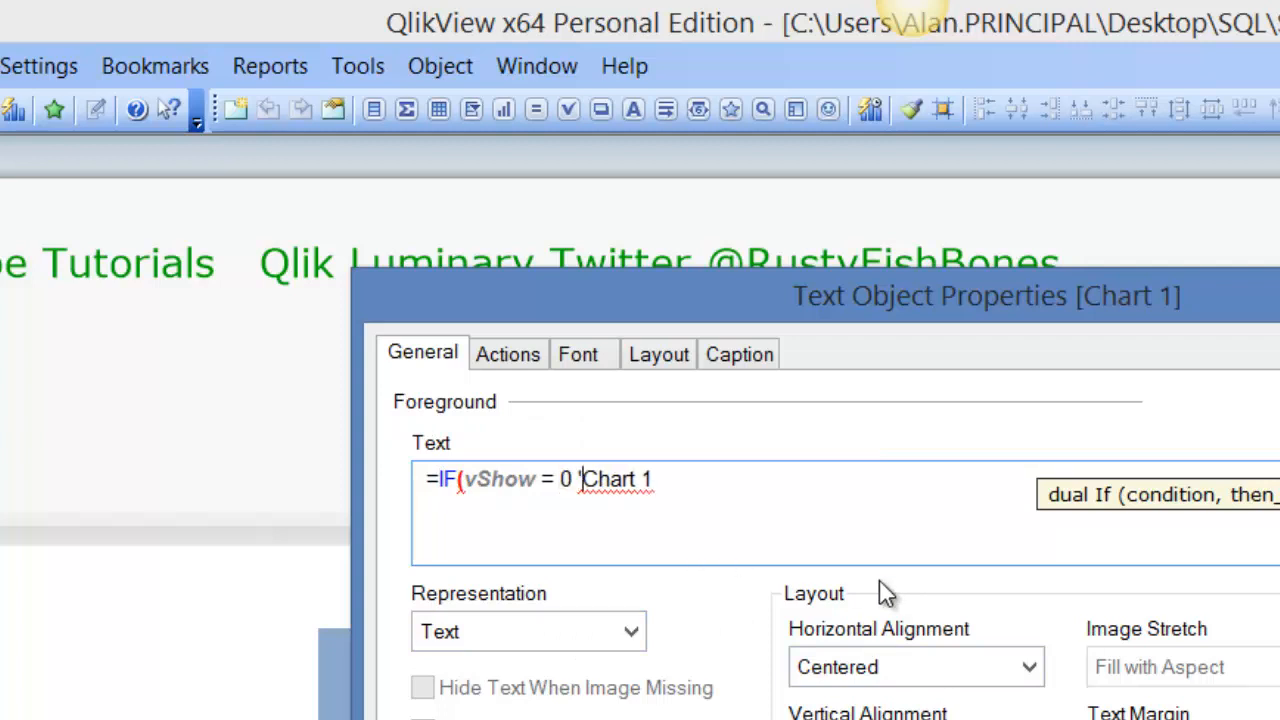
key("BackSpace")
type(",")
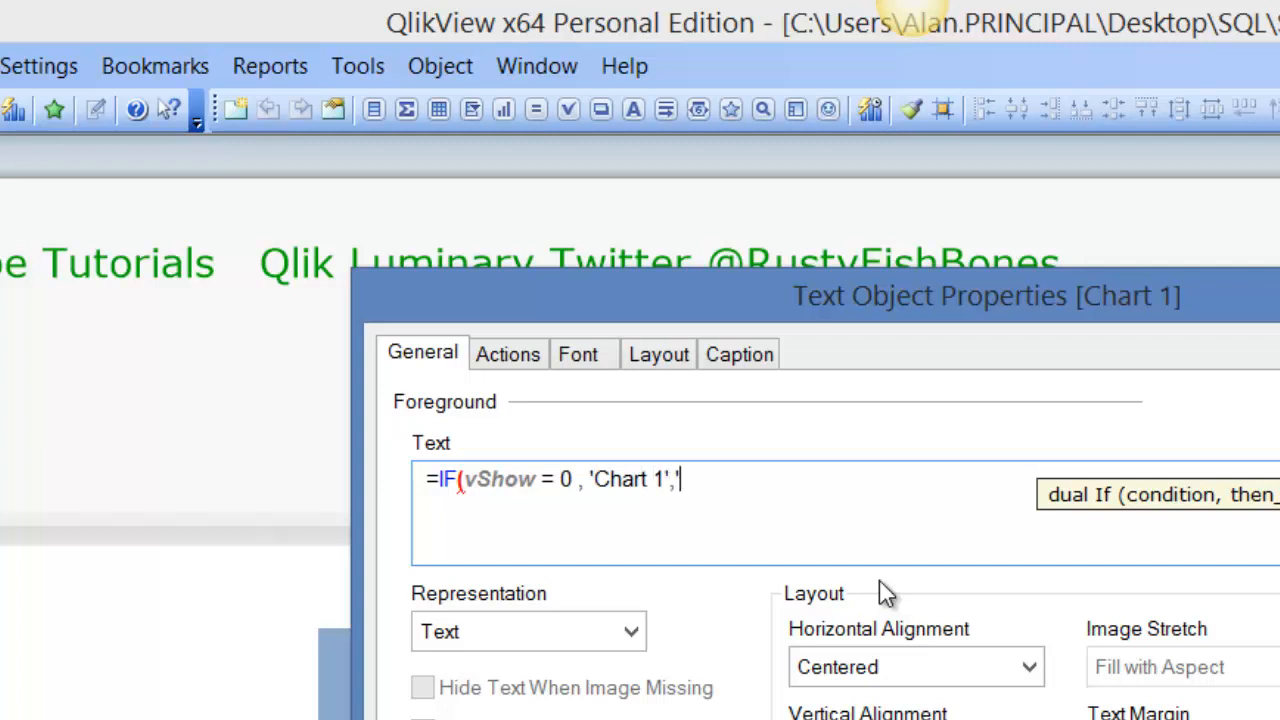
type("Cha")
type("rt 2')")
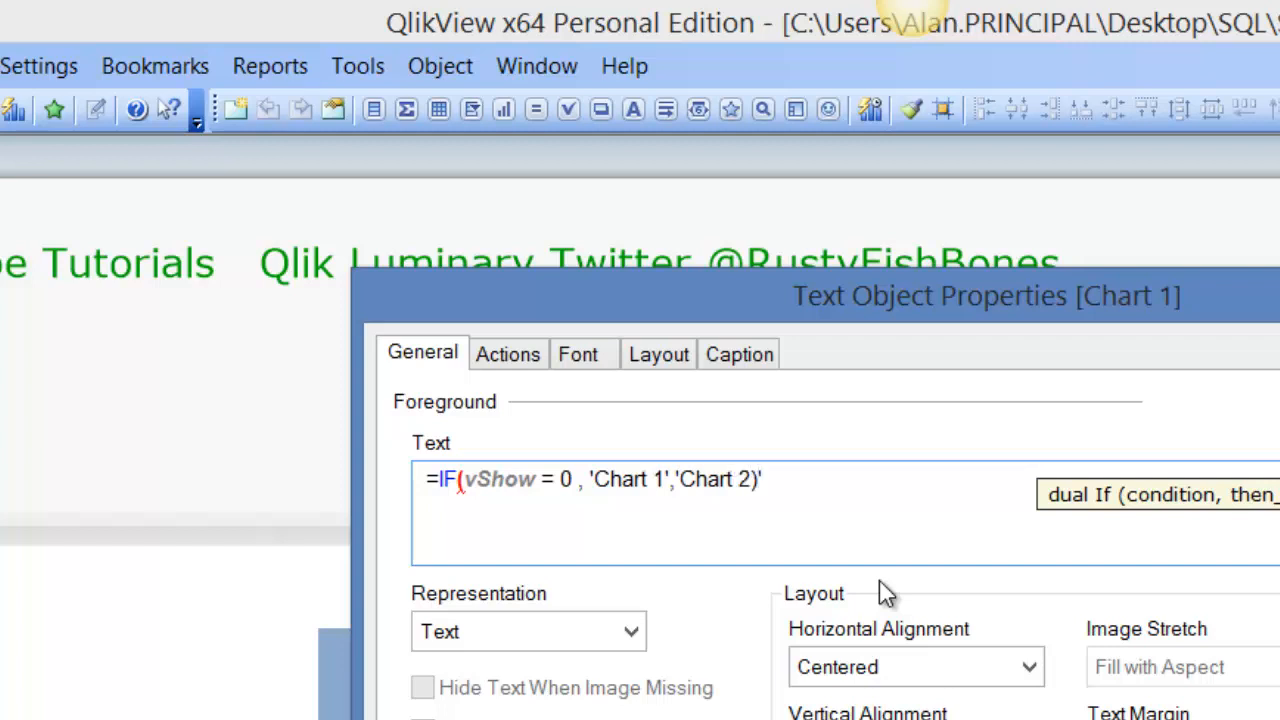
key("BackSpace")
type("'")
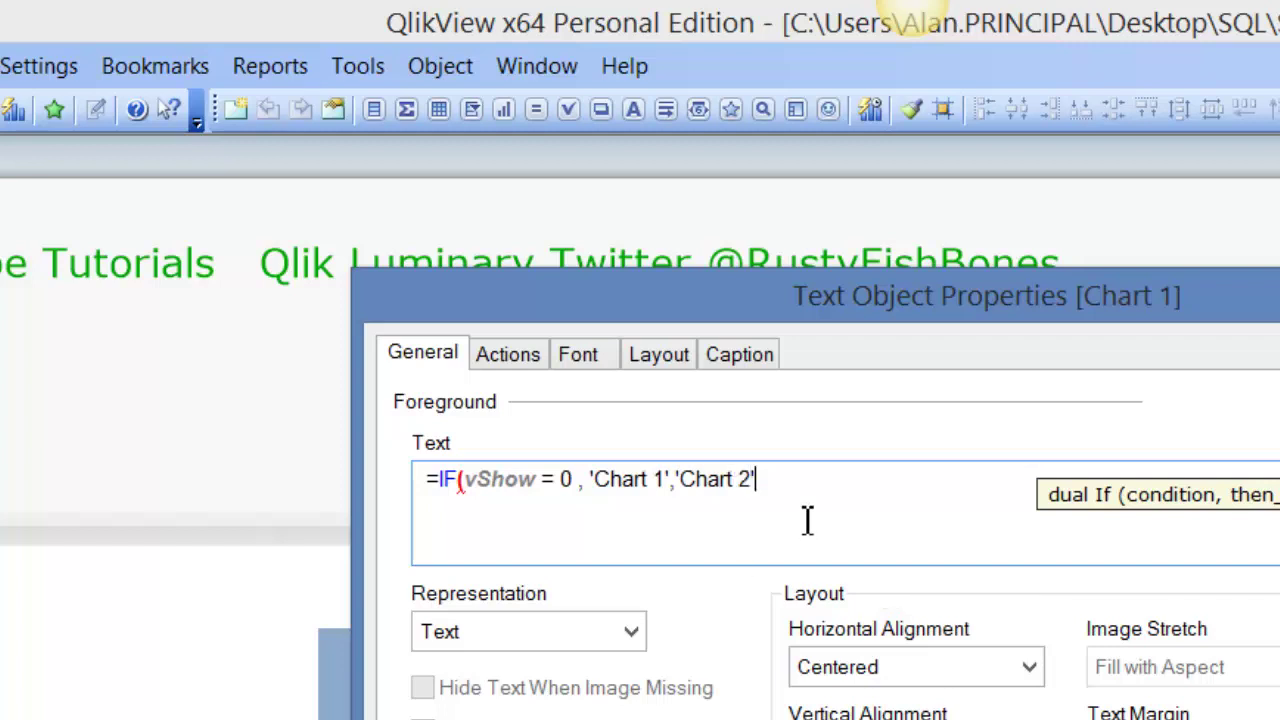
type(")")
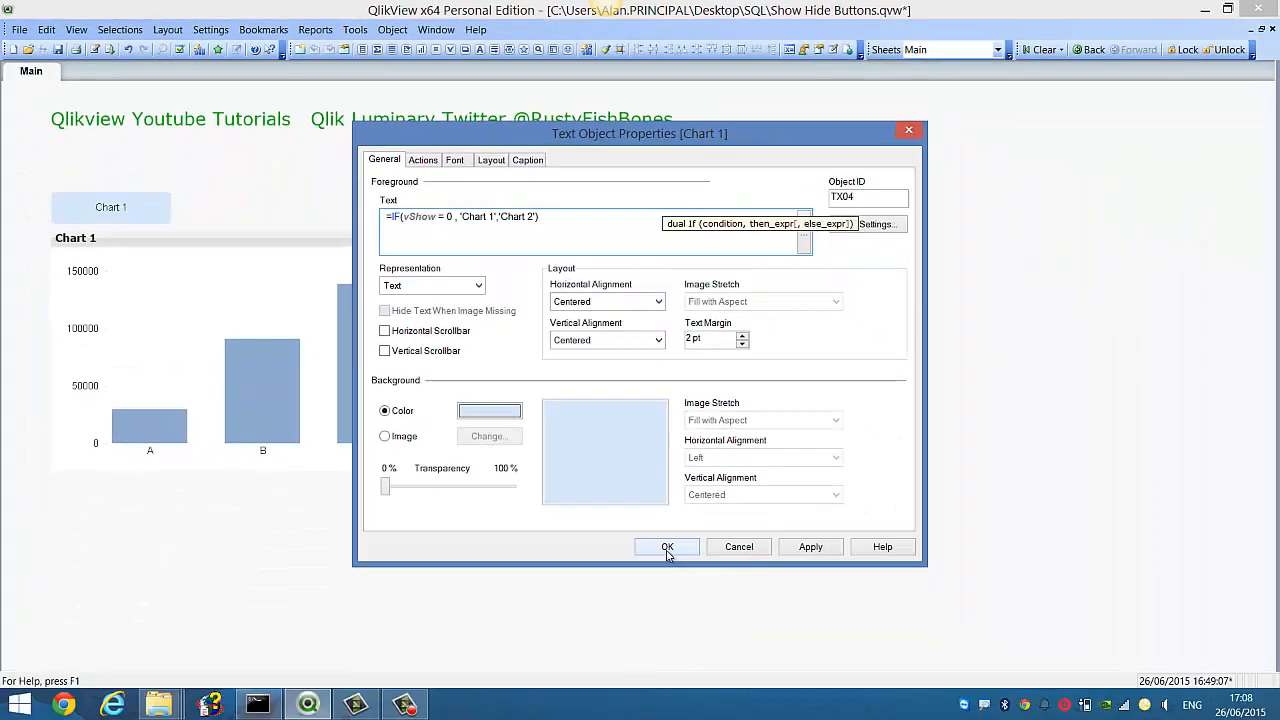
Step: Confirm the label and test the button swapping Chart 1 and Chart 2
left_click(668, 547)
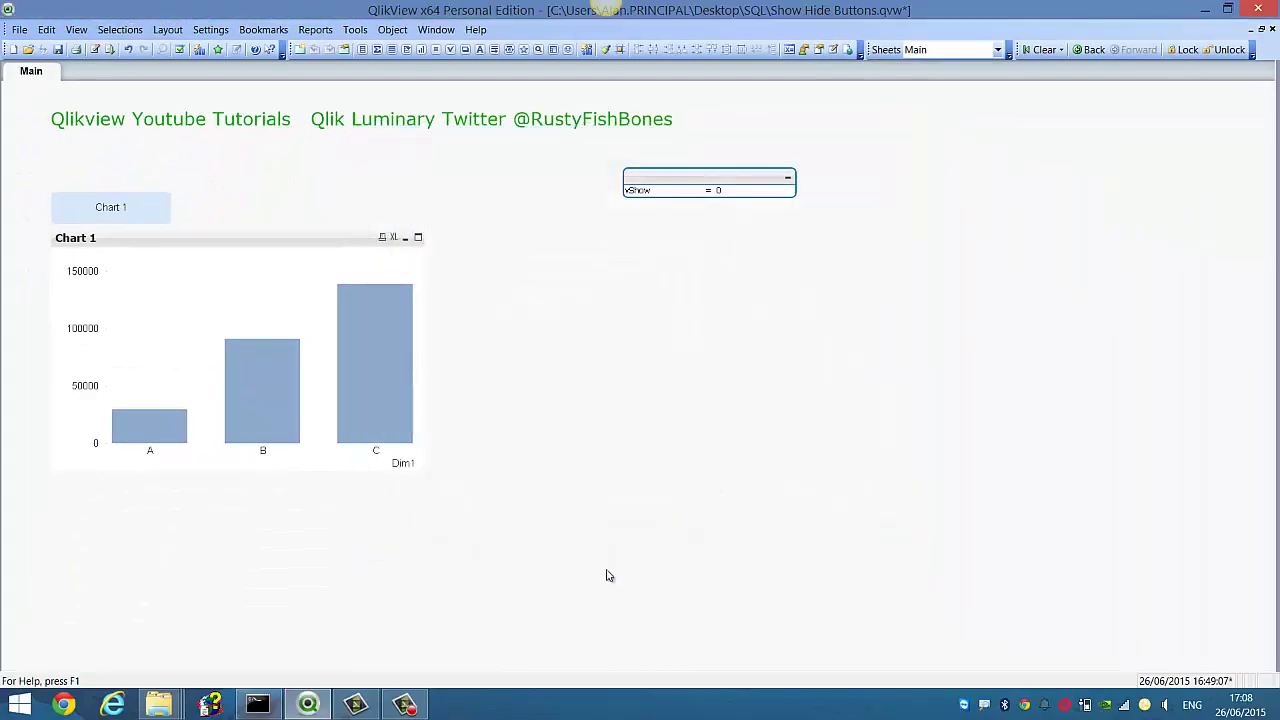
left_click(125, 207)
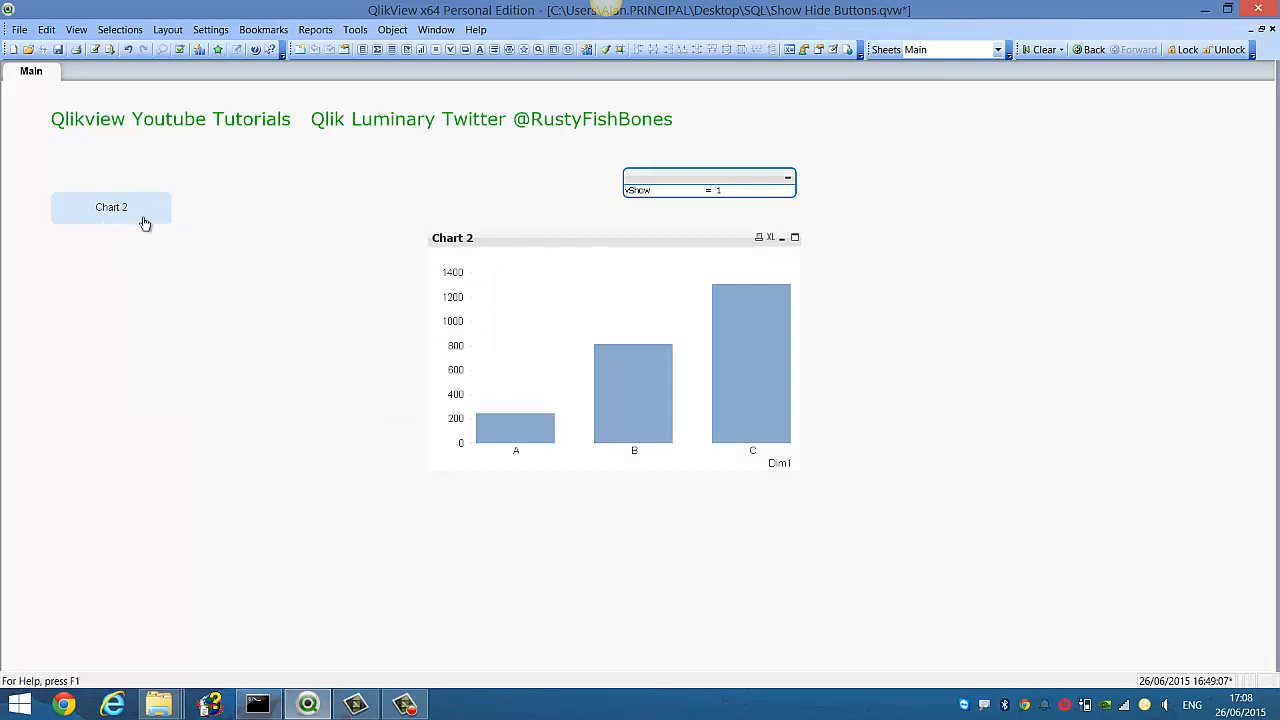
left_click(128, 210)
left_click(147, 207)
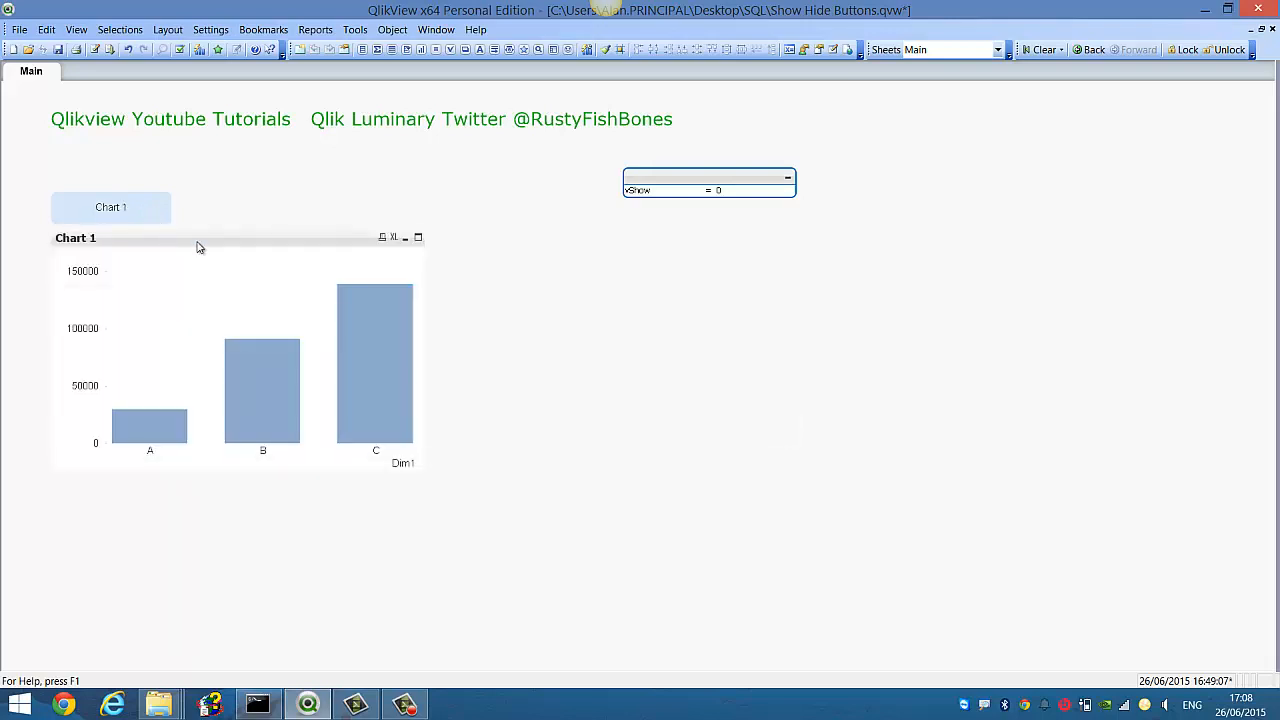
Step: Check Chart 1's Caption position (X-pos 75, Y-pos 225)
right_click(205, 240)
left_click(224, 256)
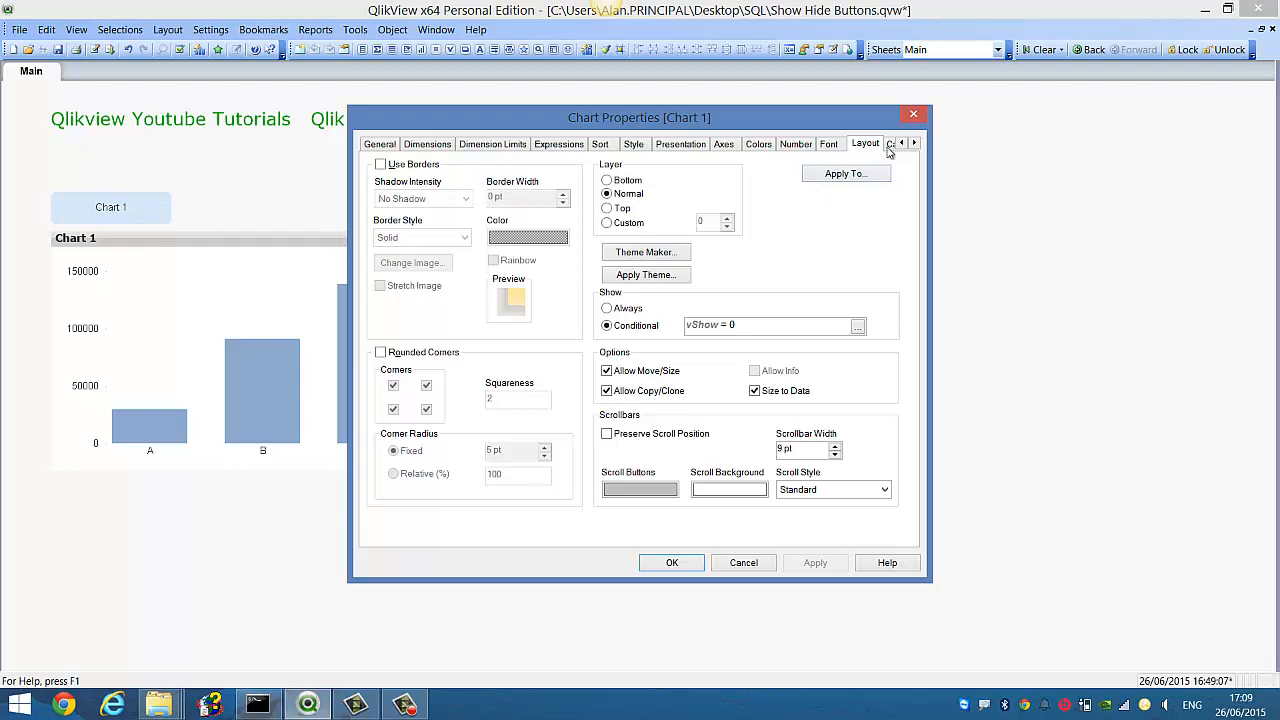
left_click(890, 144)
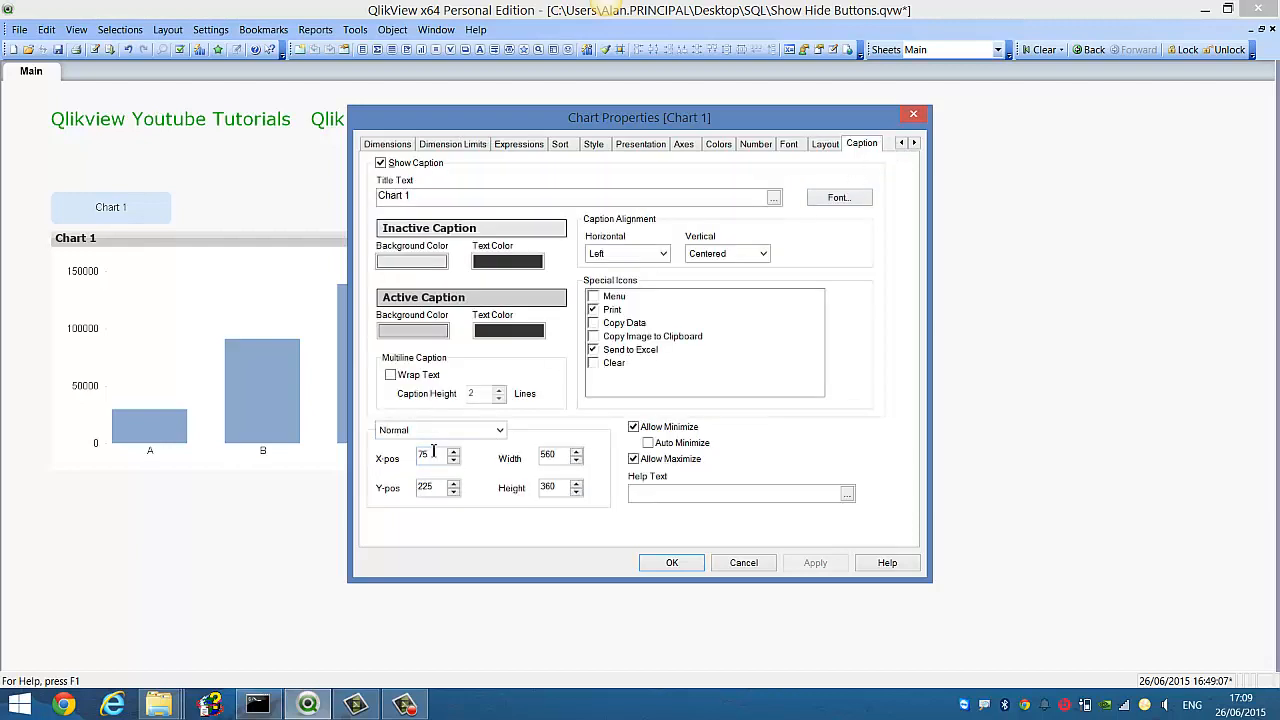
double_click(425, 487)
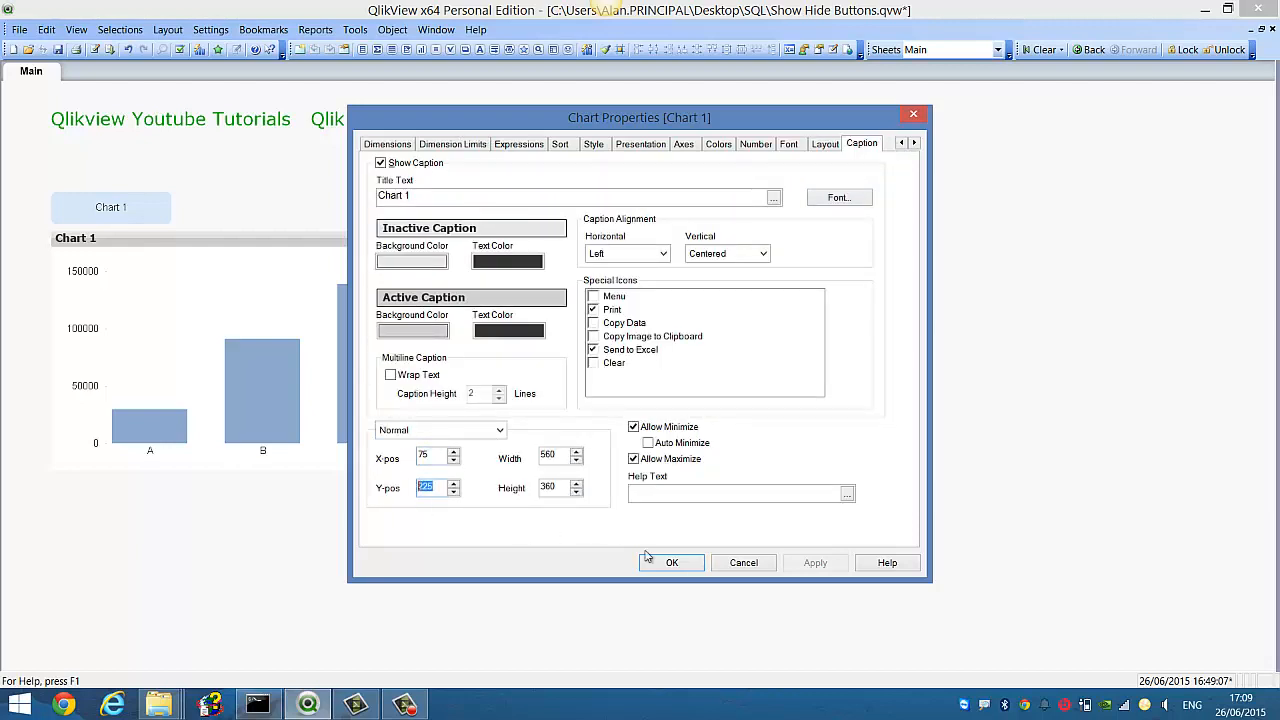
left_click(672, 562)
Step: Set Chart 2's Caption X-pos from 640 to 75 so it overlays Chart 1
left_click(108, 206)
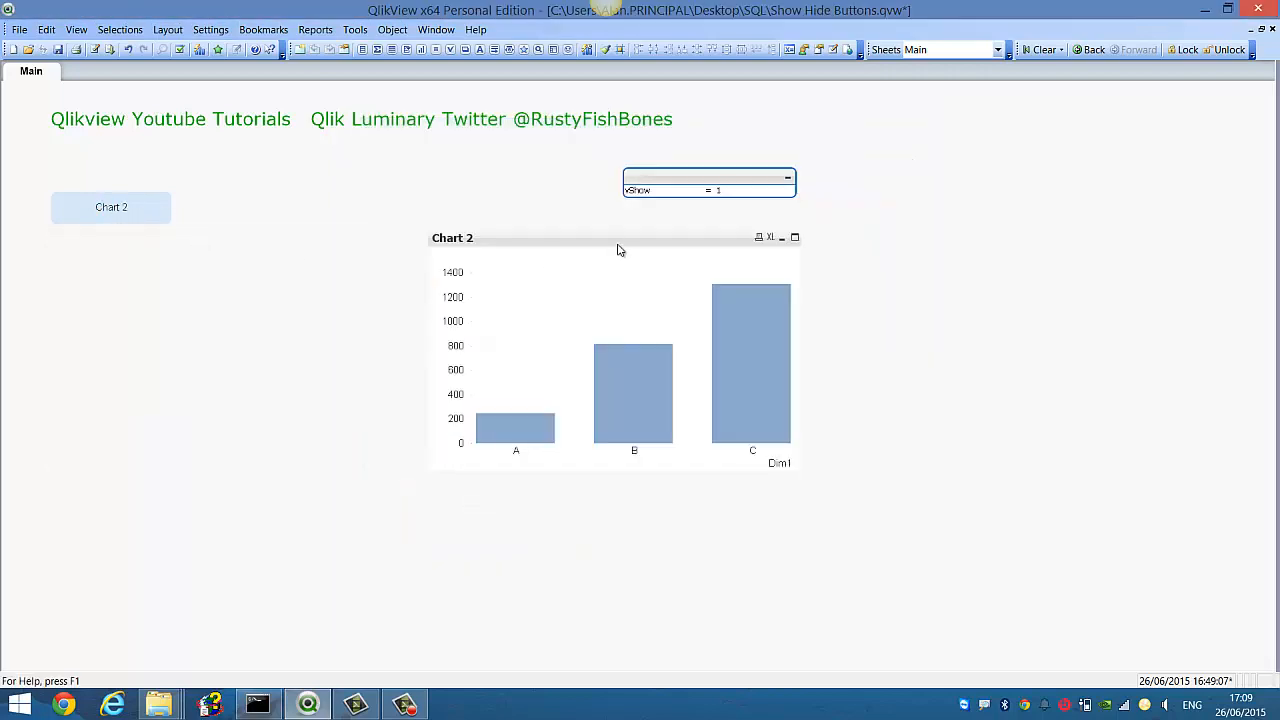
right_click(595, 242)
left_click(640, 248)
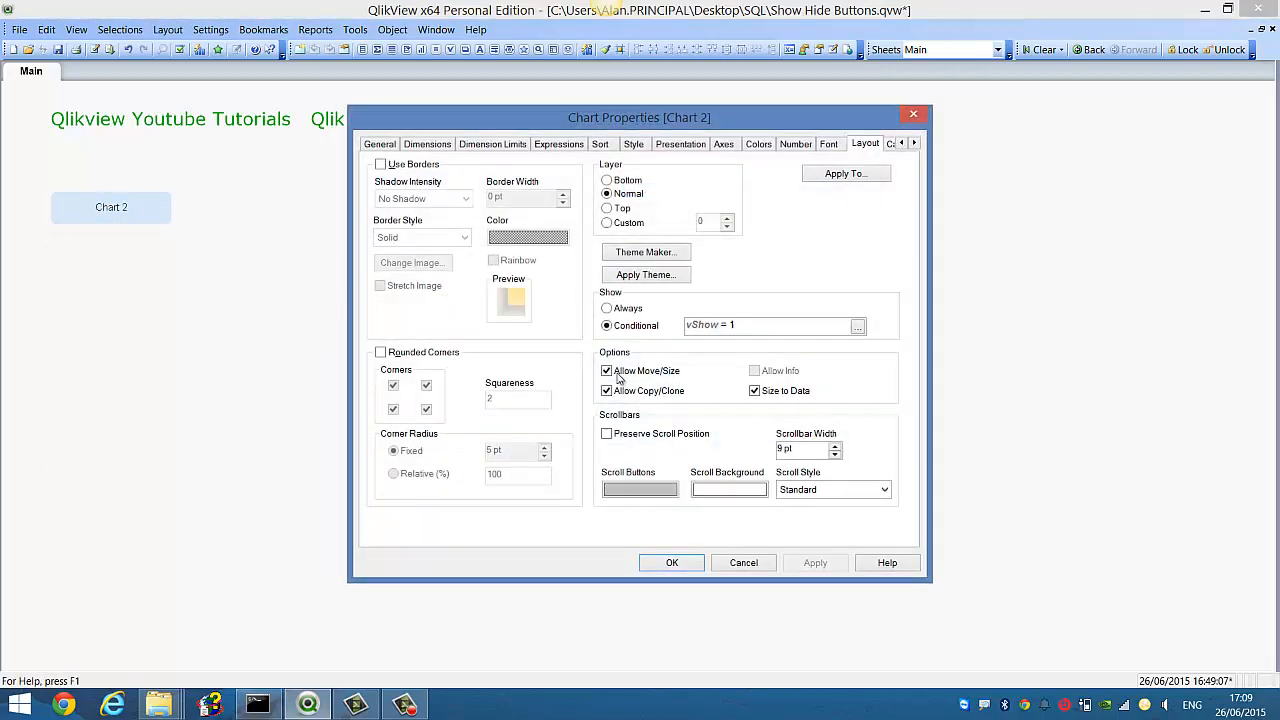
left_click(892, 143)
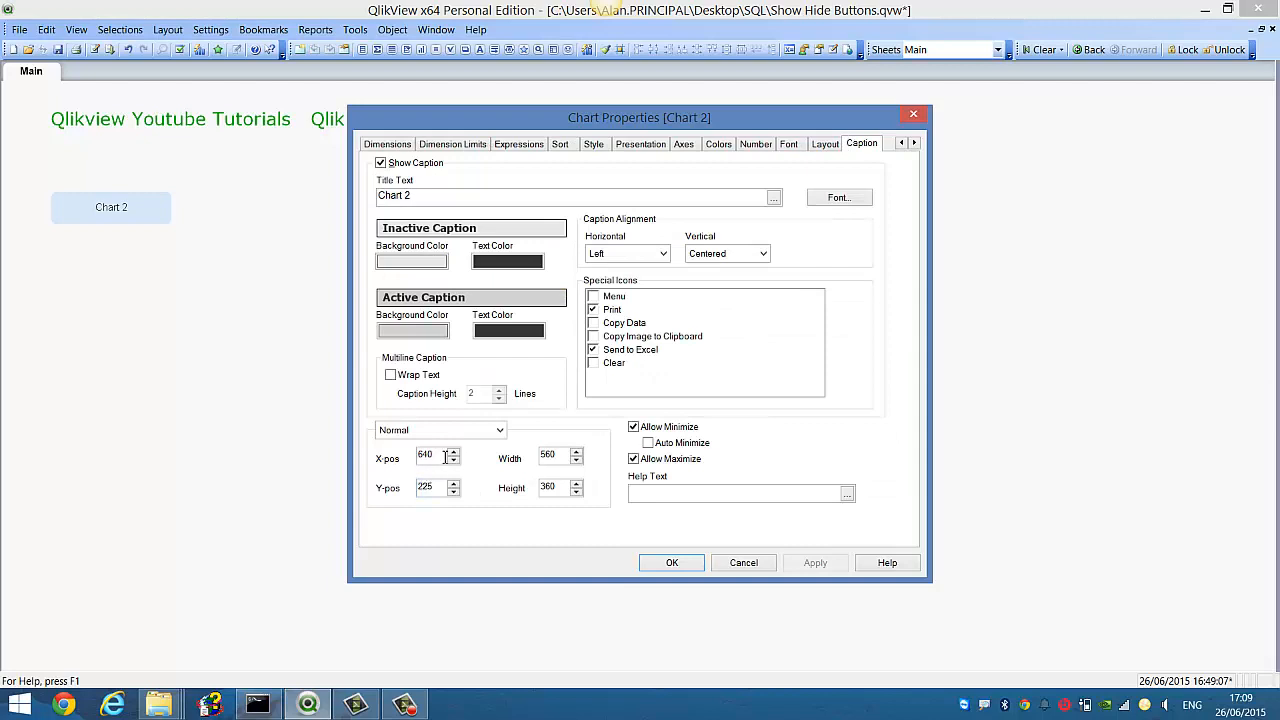
left_click_drag(445, 457, 404, 468)
type("5")
left_click(672, 562)
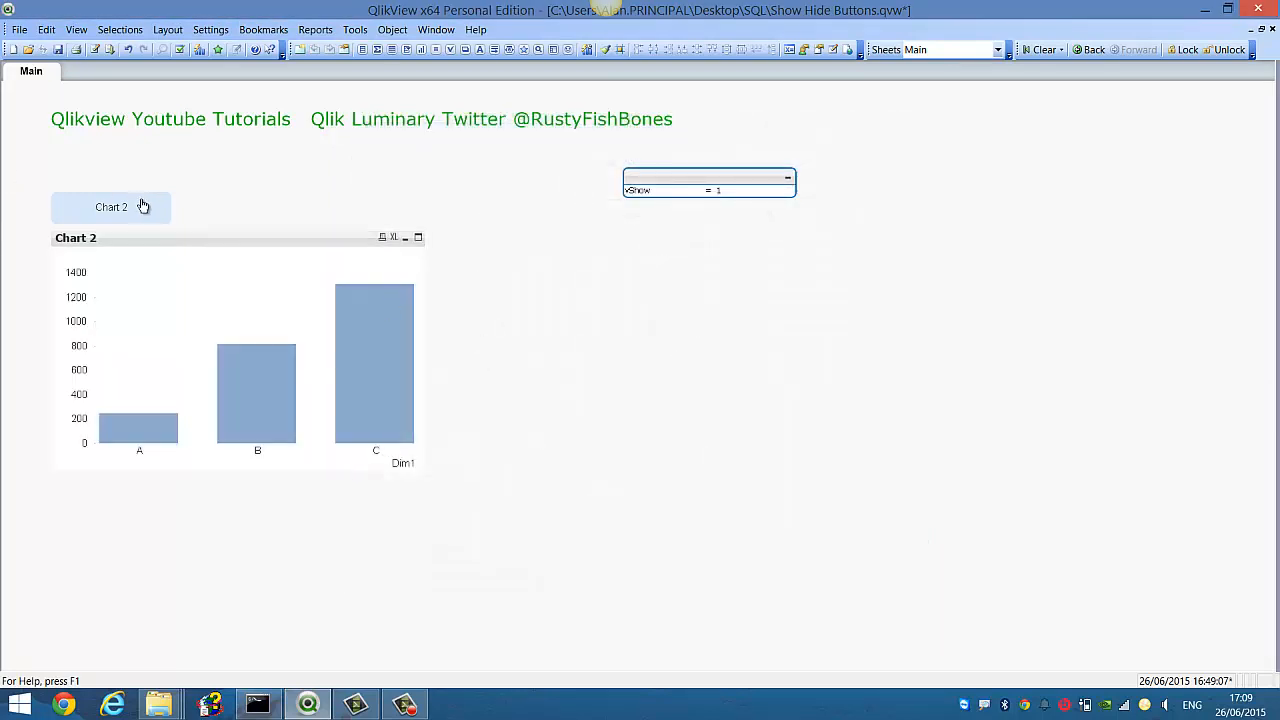
Step: Test the toggle in place repeatedly, then move the vShow input box beside the button
left_click(143, 206)
left_click(143, 203)
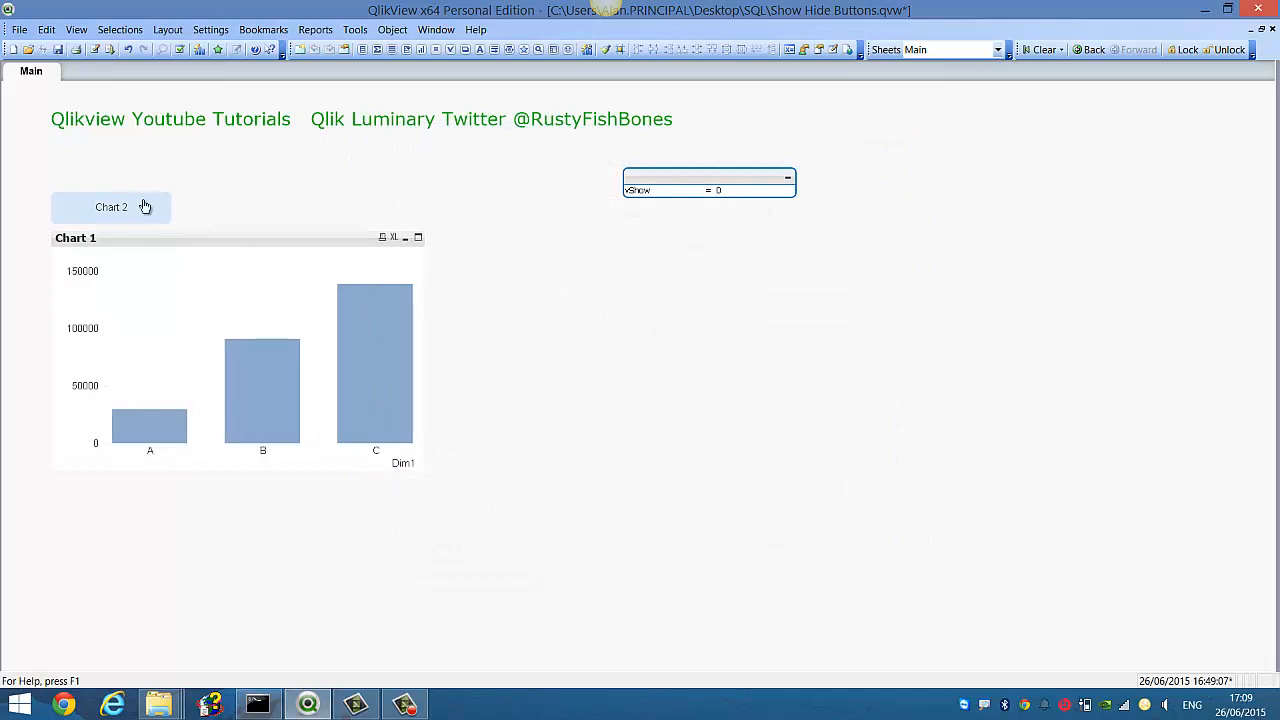
left_click(143, 206)
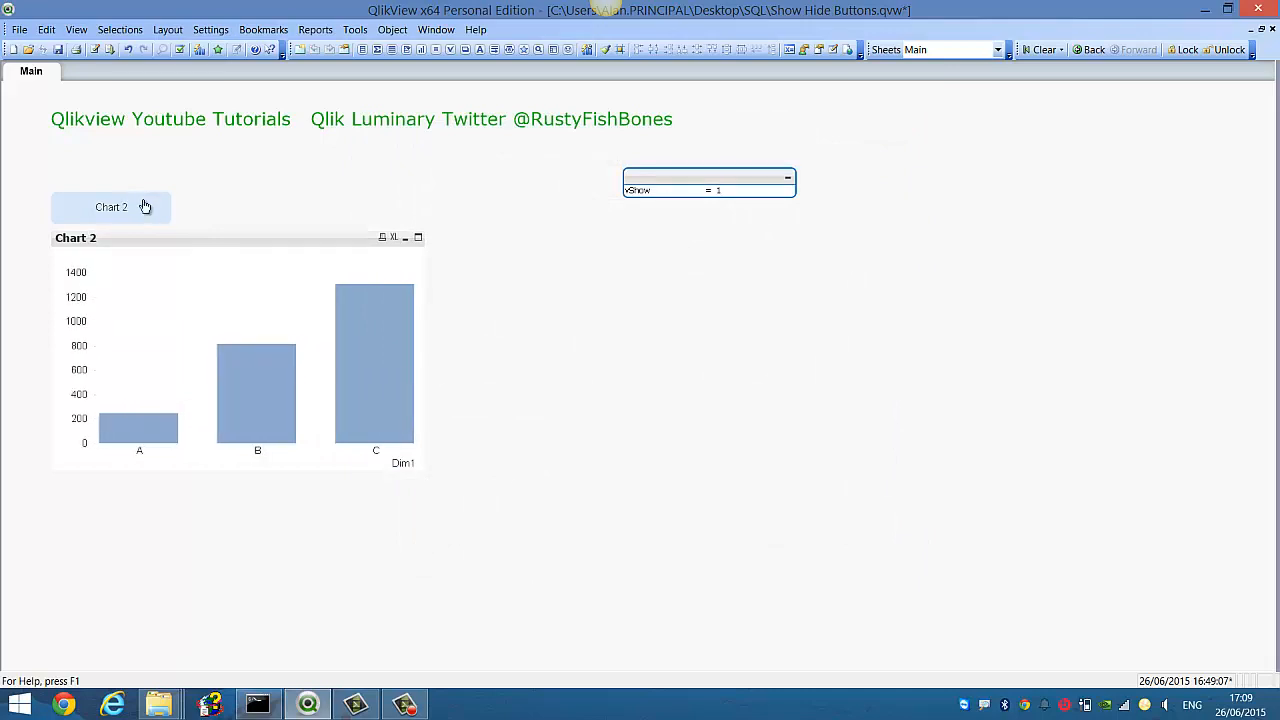
left_click(143, 206)
left_click(143, 206)
left_click_drag(720, 178, 349, 205)
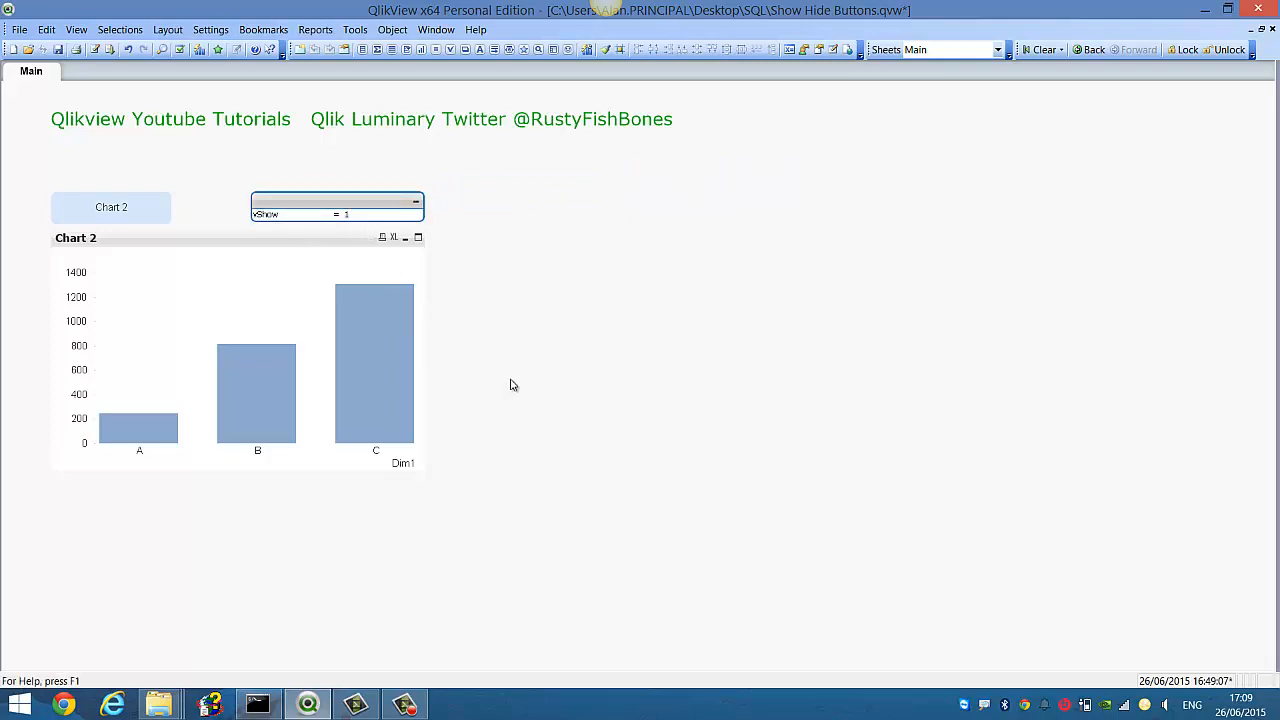